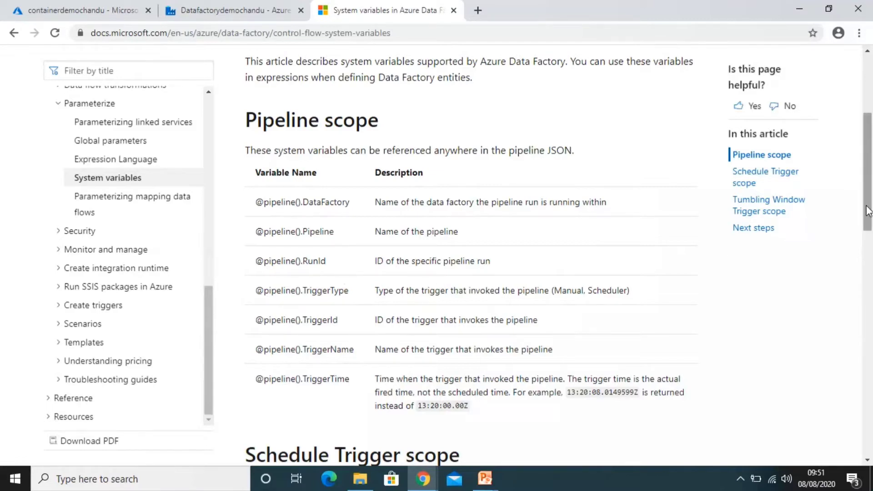
Switch to Data Factory and clear the value expression of the Set variable FileName activity.
key(alt+Tab)
key(alt+Tab)
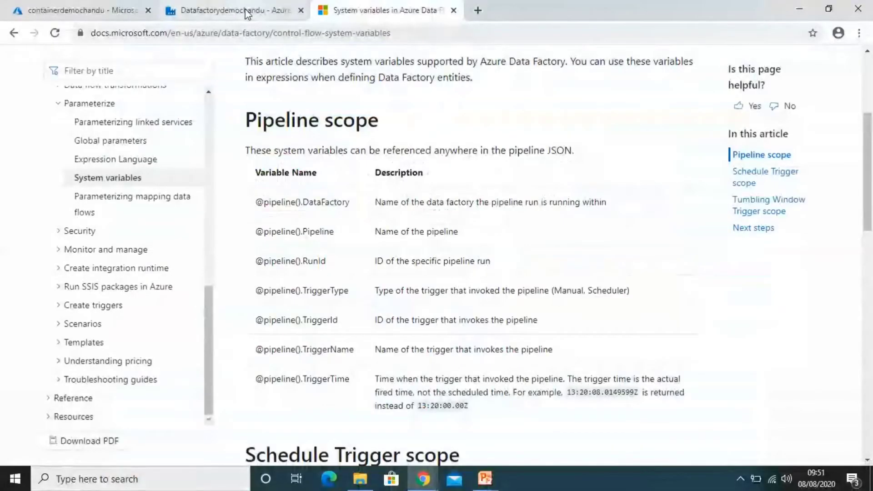
click(246, 14)
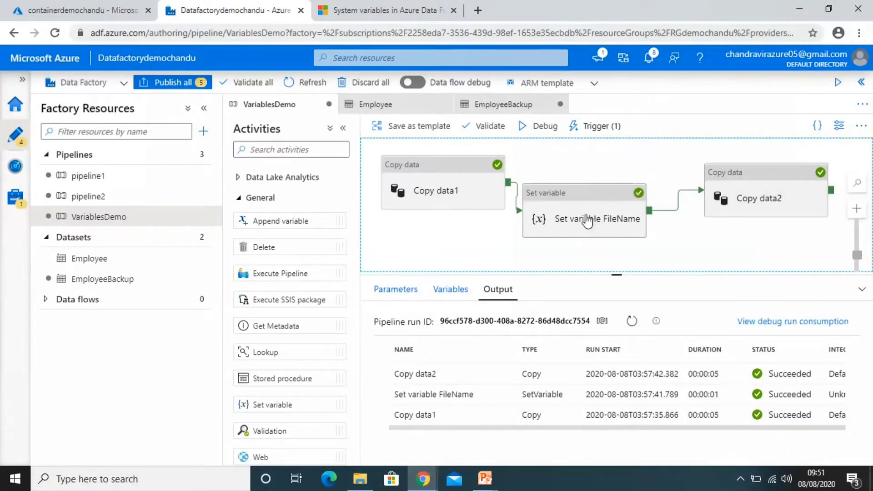
click(566, 200)
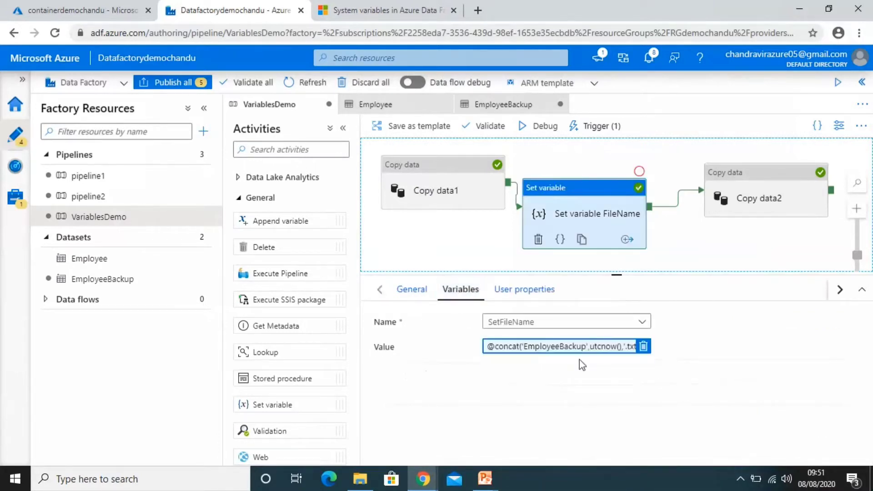
click(536, 350)
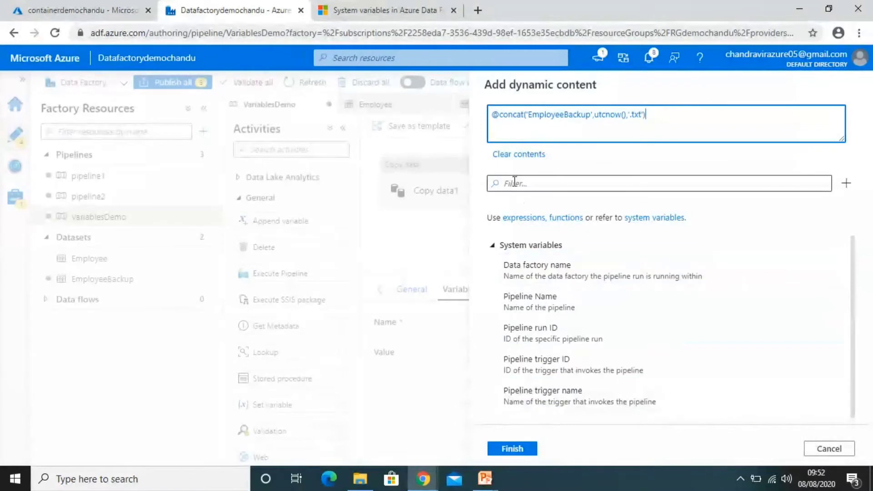
click(512, 157)
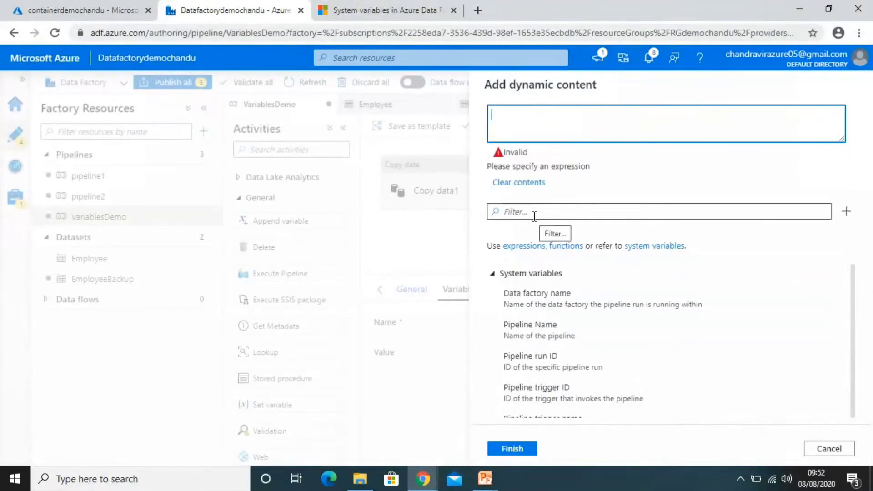
text(@c)
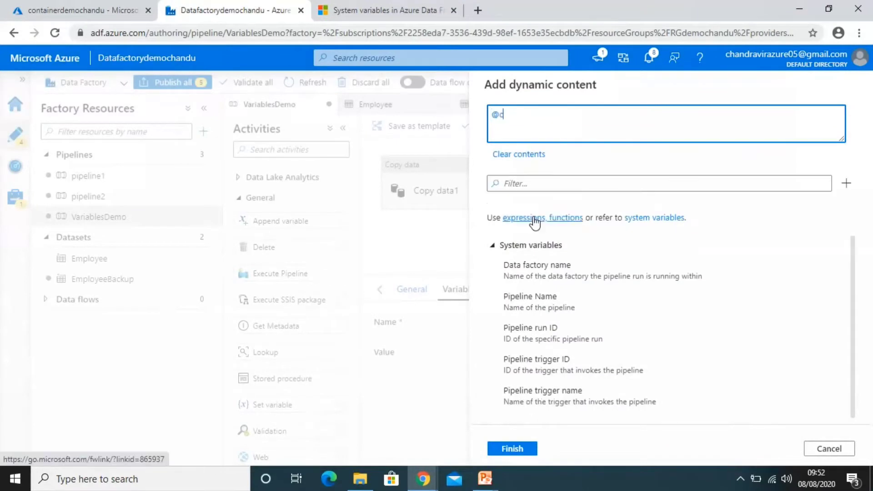
text(oncat())
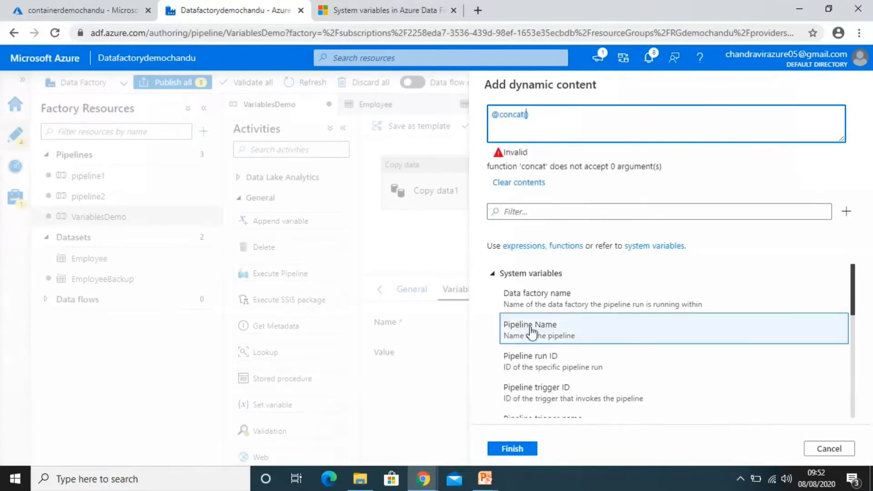
click(530, 362)
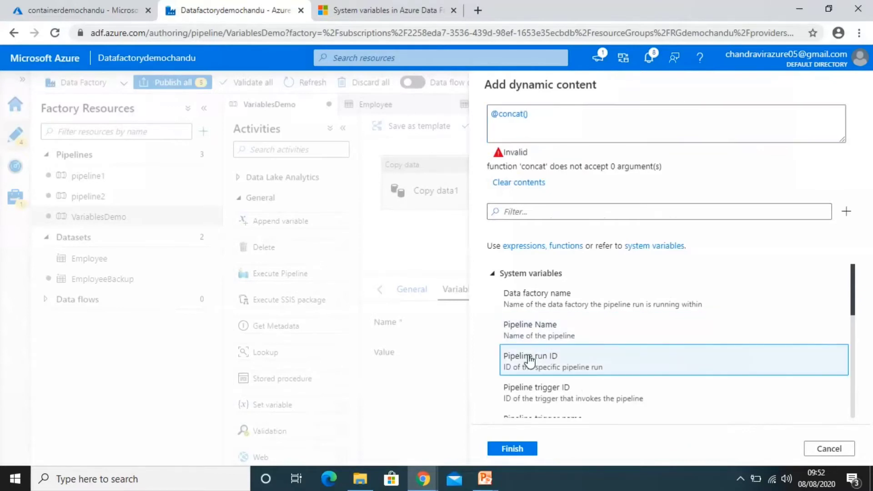
click(531, 362)
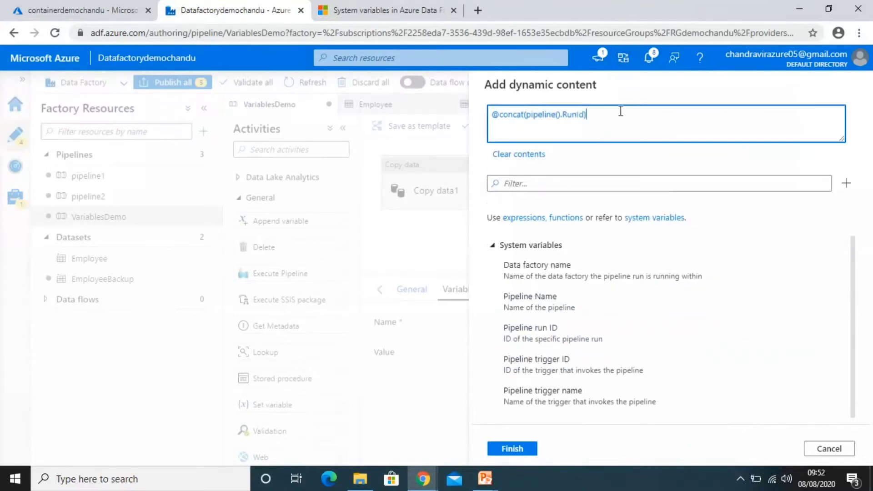
Add 'BackupFile-' as a quoted first argument before pipeline().RunId in the concat expression, separated by a comma.
click(528, 115)
text(Back)
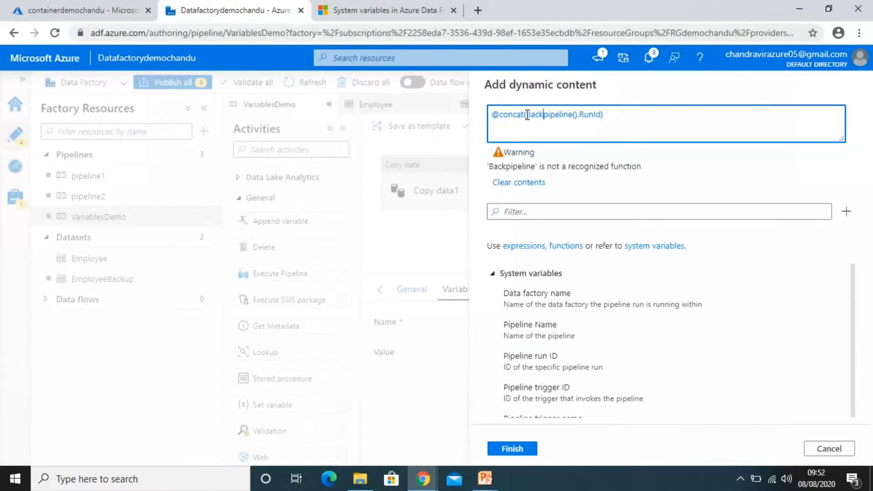
text(upFile)
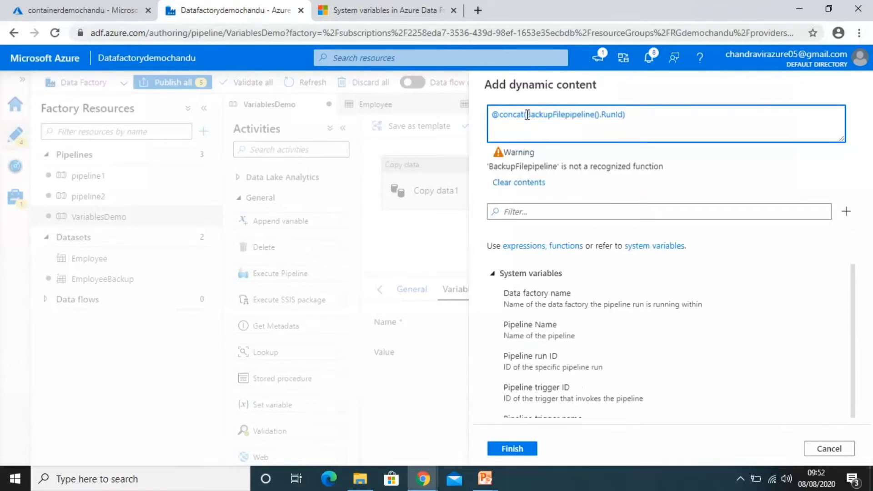
text(-)
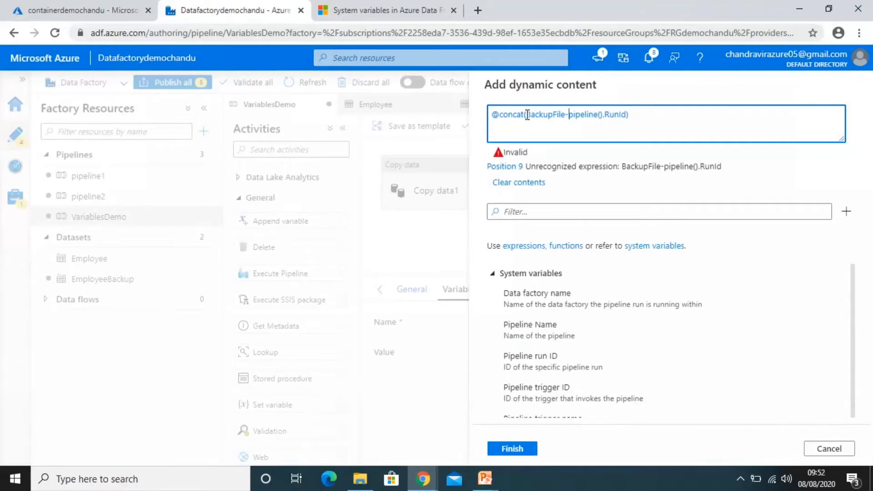
text(')
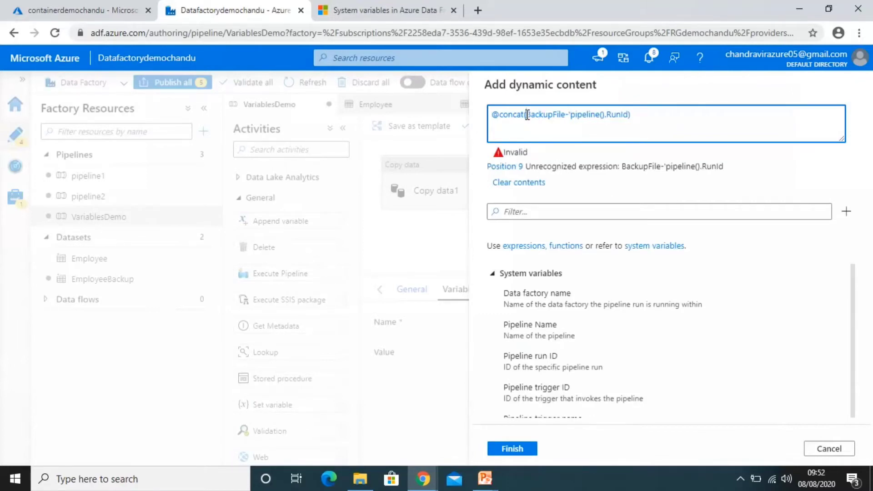
click(527, 115)
text(')
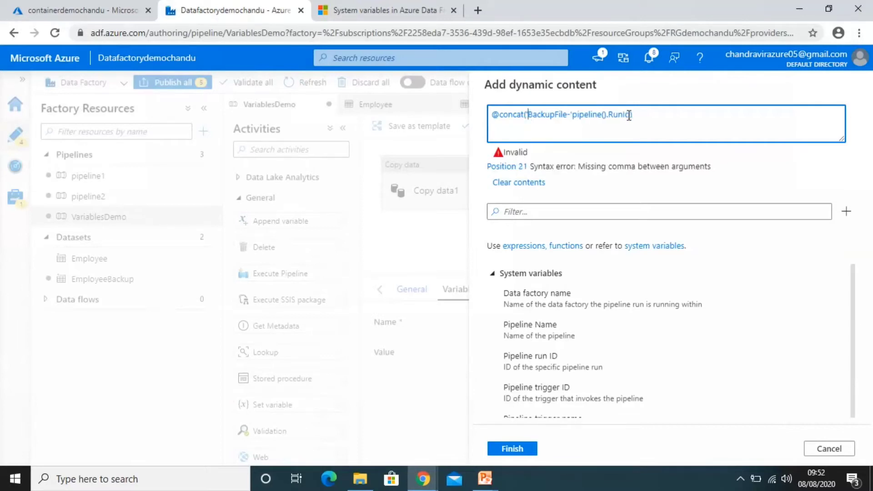
click(631, 115)
click(574, 114)
text(,)
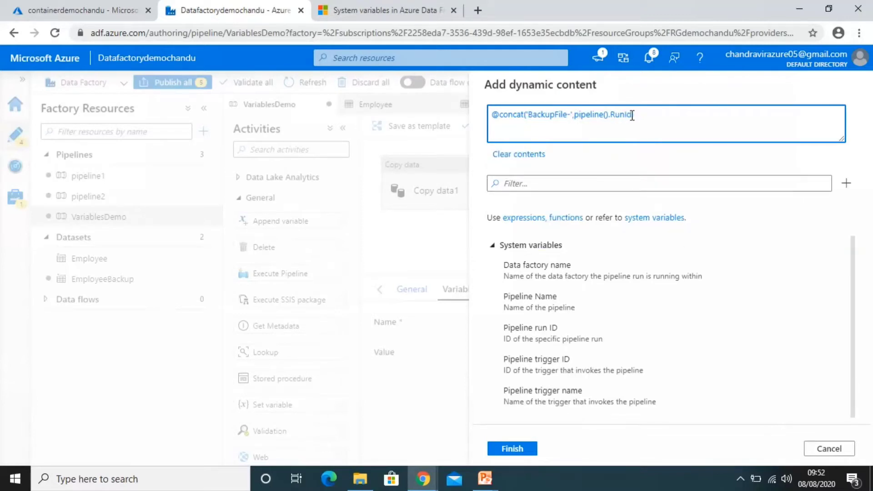
Append '.txt' as the last concat argument after pipeline().RunId and save the dynamic content.
click(632, 115)
text('))
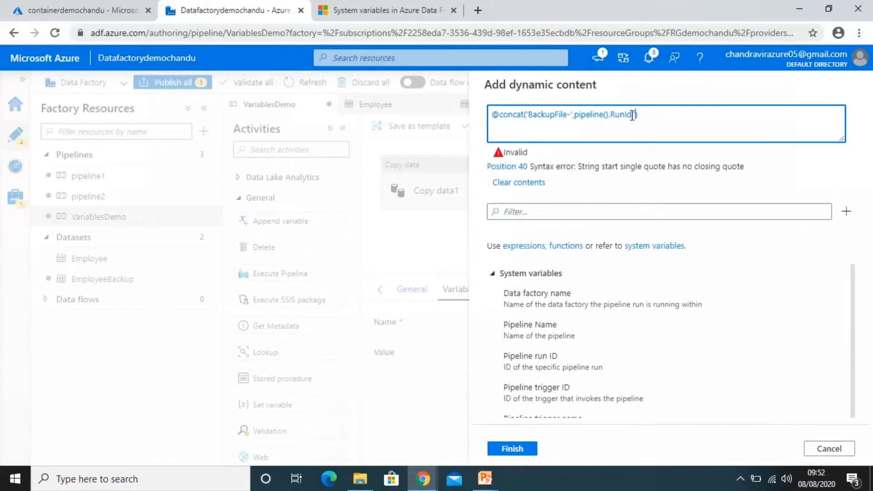
text(,'.txt')
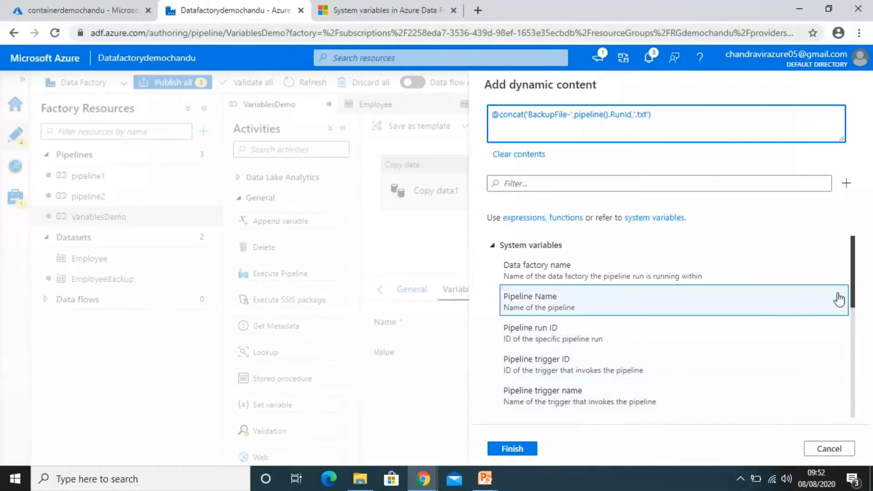
click(853, 298)
drag(854, 302, 851, 336)
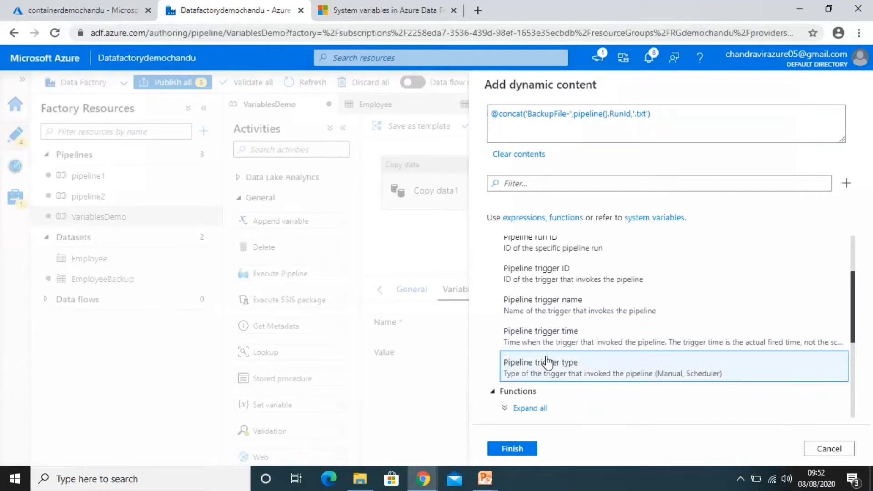
click(519, 451)
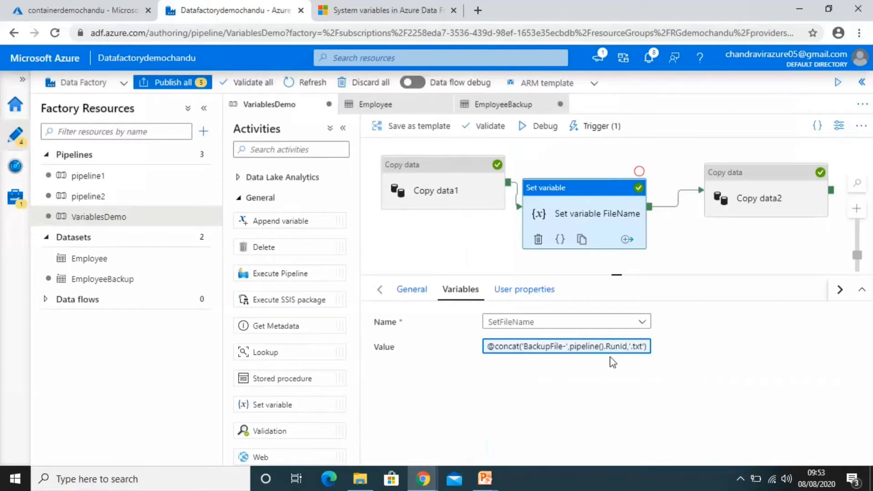
Check the existing files in the container's output folder, and debug the VariablesDemo pipeline, refreshing its activity run statuses.
click(101, 7)
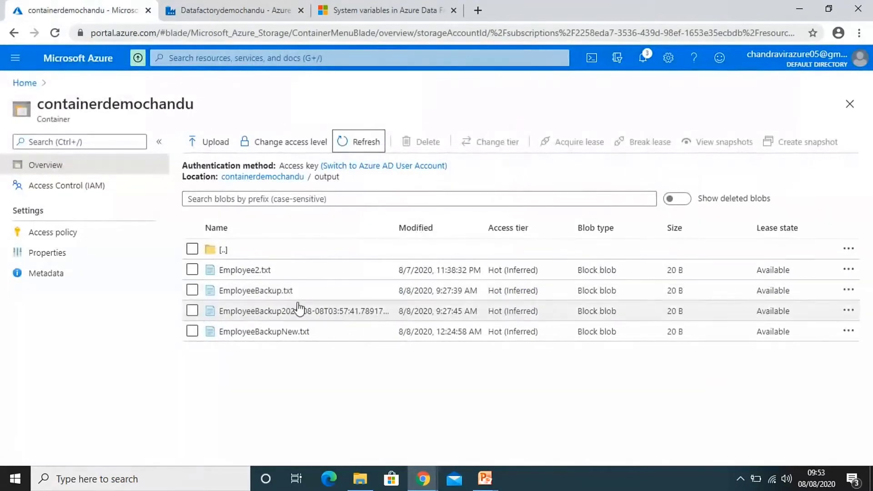
click(281, 6)
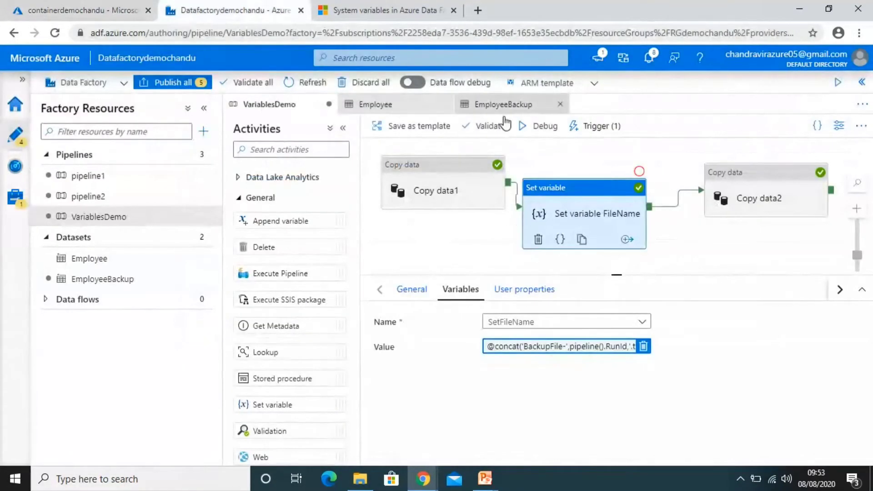
click(546, 131)
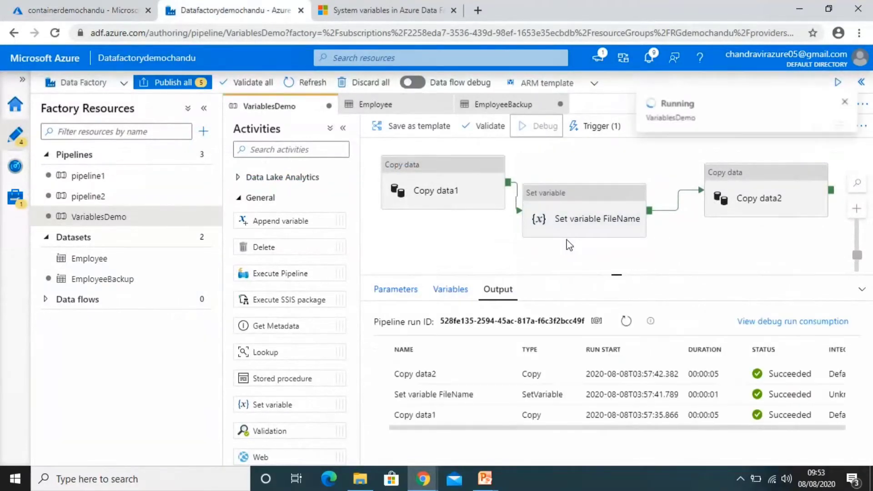
mouse_move(642, 328)
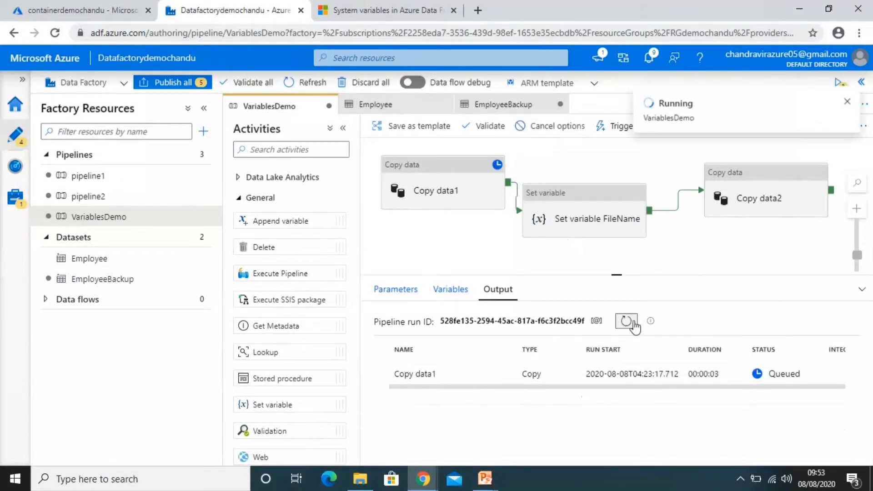
click(627, 321)
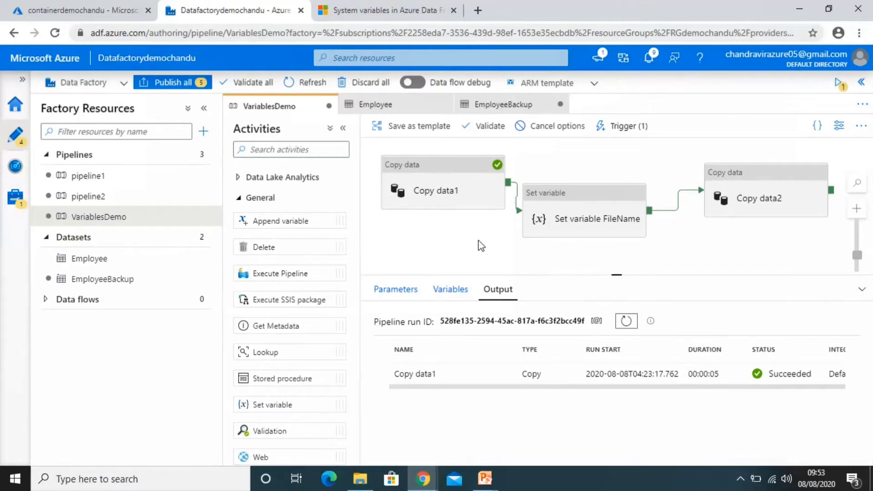
click(627, 321)
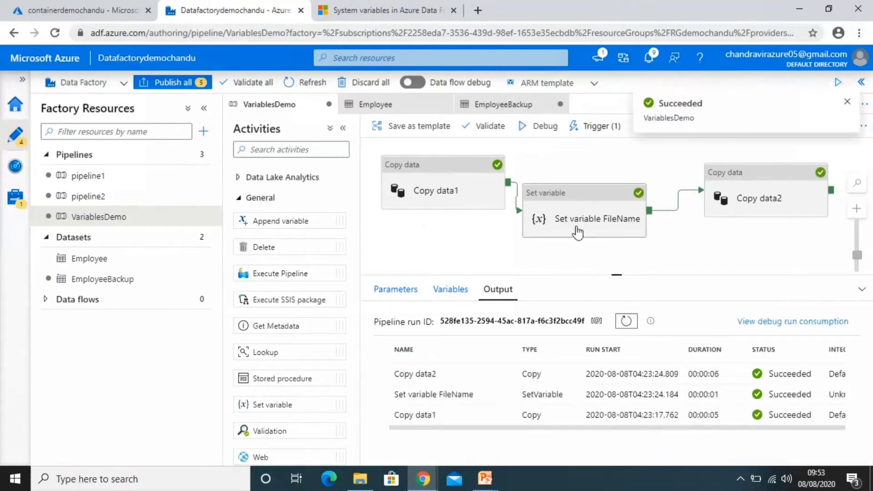
Refresh the storage container's output folder to check for the backup file, and review the Schedule Trigger scope variables in the documentation.
click(92, 8)
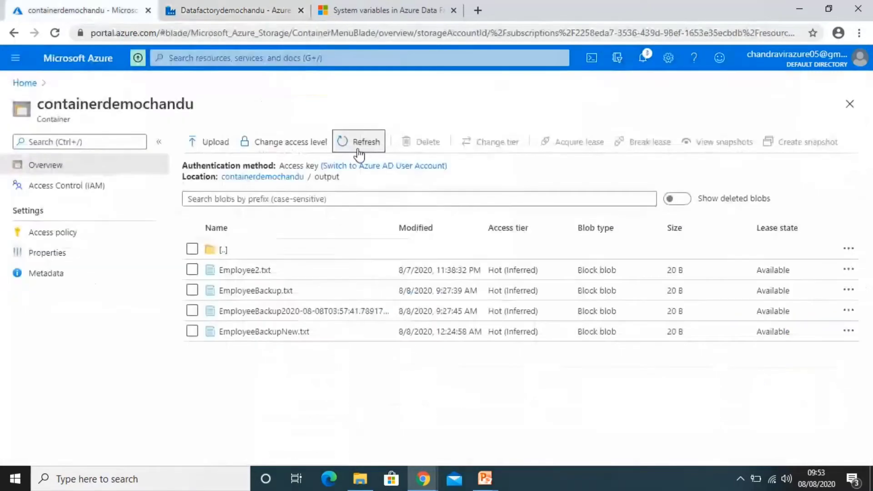
click(358, 151)
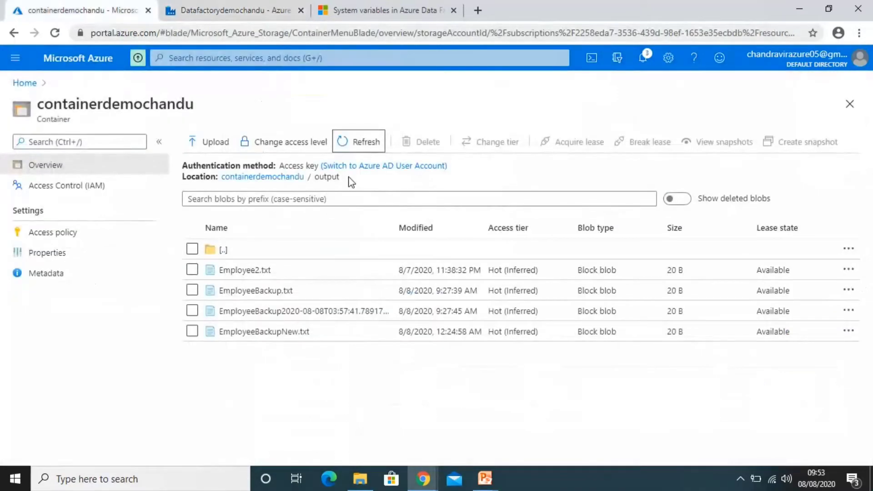
click(370, 143)
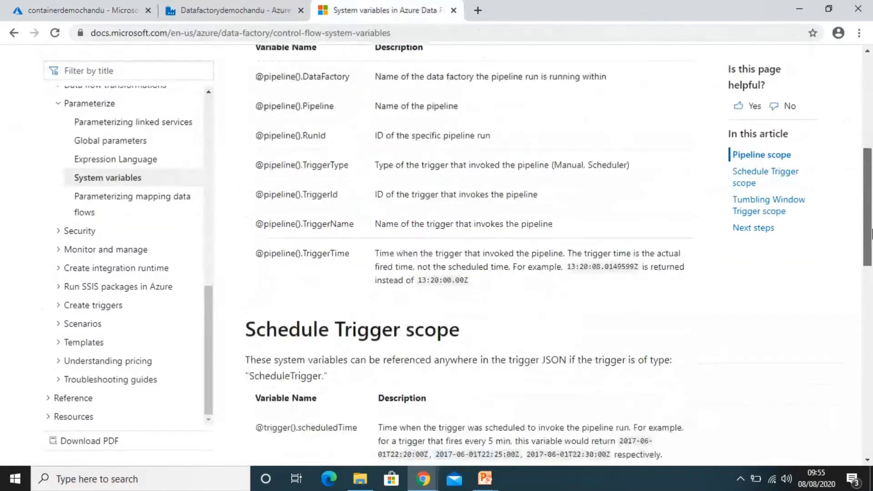
drag(872, 234, 872, 274)
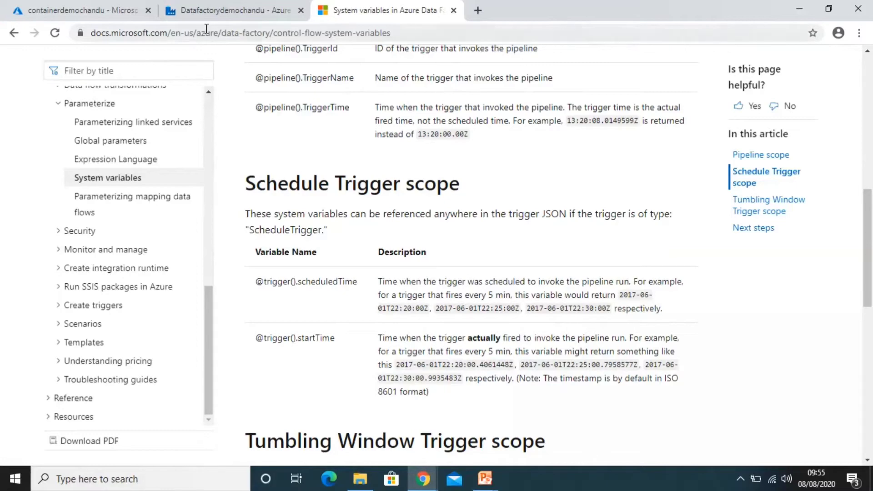
Open the trigger settings of the VariablesDemo pipeline in Data Factory and remove trigger2.
click(214, 17)
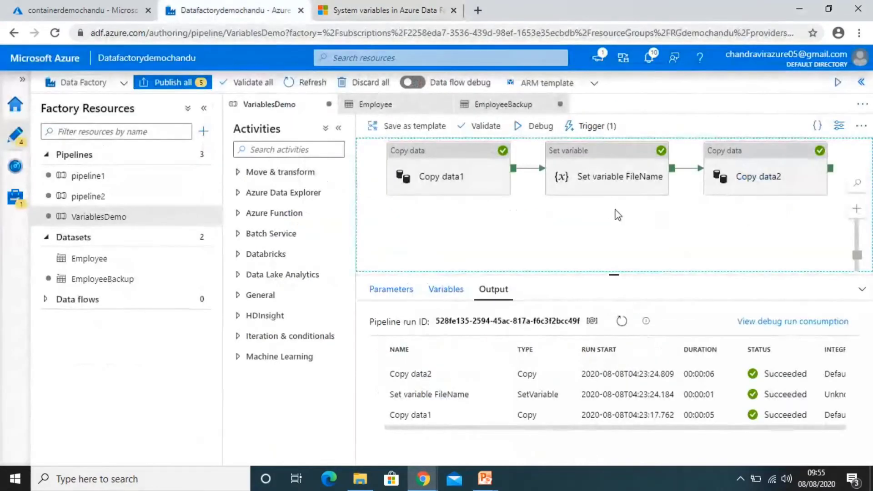
click(593, 126)
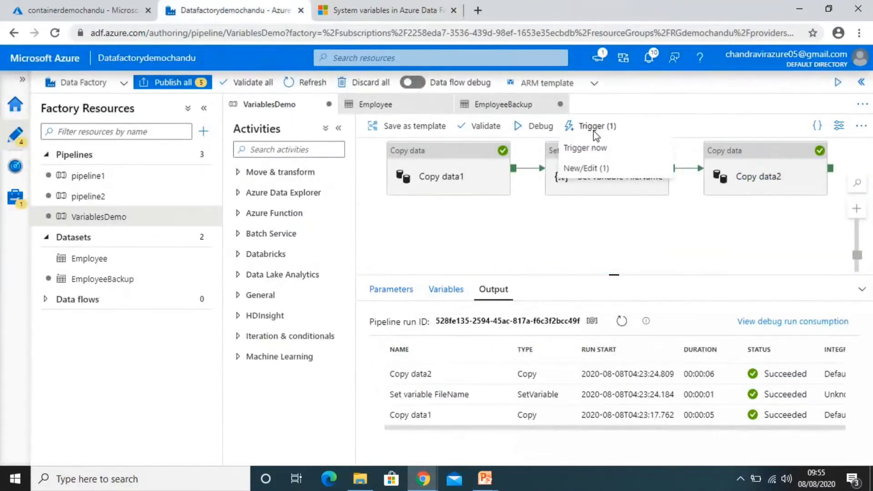
click(591, 166)
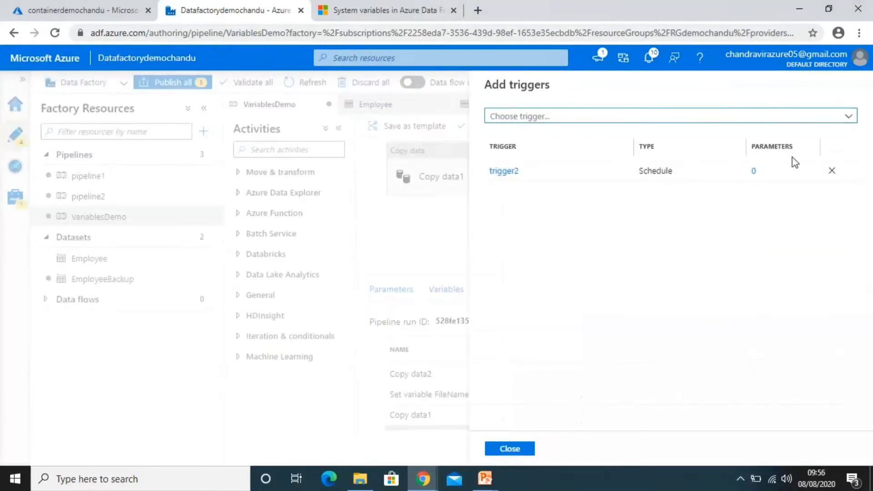
click(832, 172)
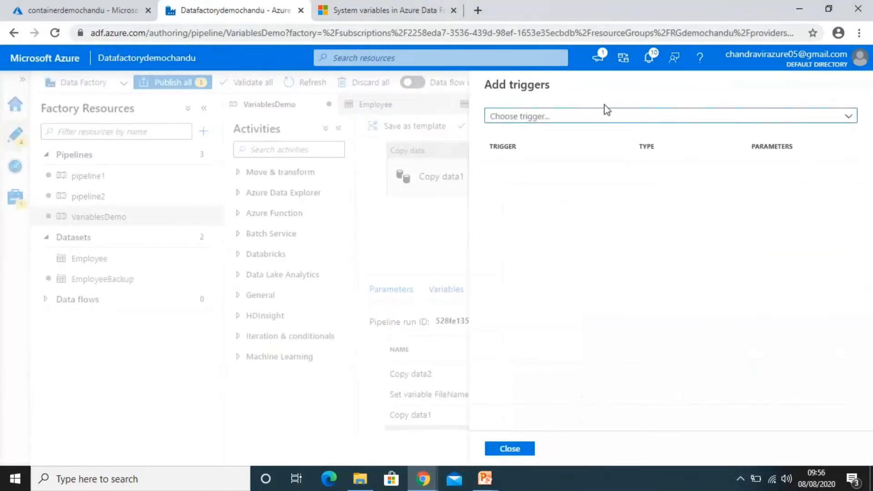
click(591, 119)
click(514, 158)
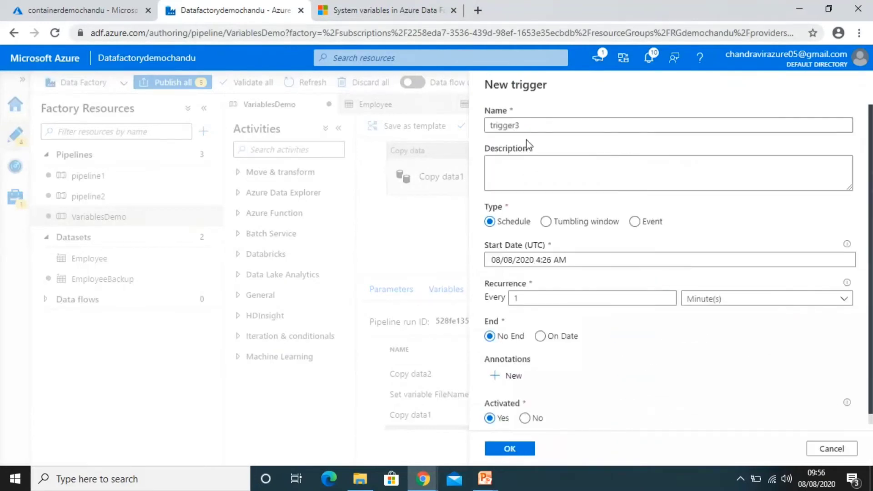
click(524, 126)
double_click(522, 127)
text(sche)
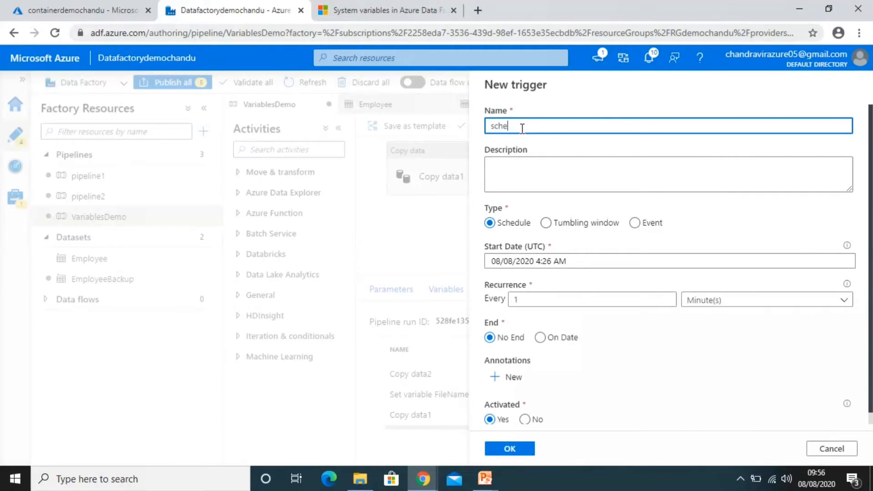
text(duer)
text(tr)
text(igger)
click(708, 301)
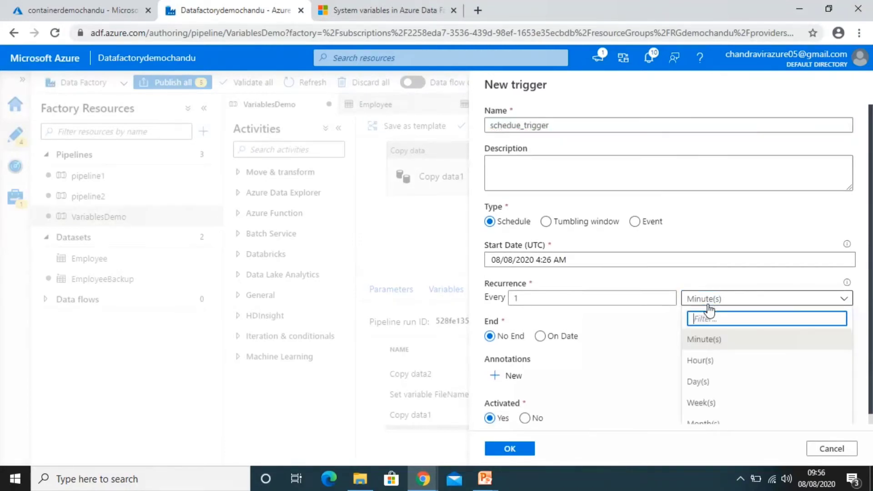
click(706, 361)
scroll(669, 264, down, 1)
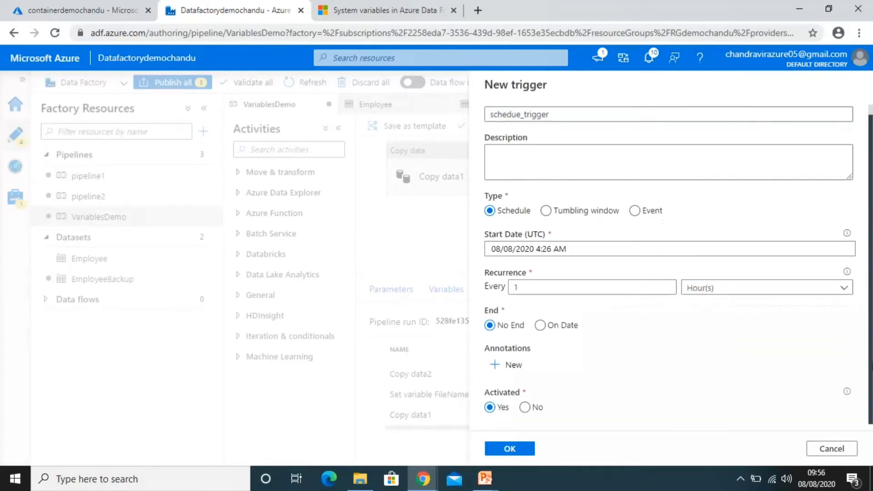
click(520, 452)
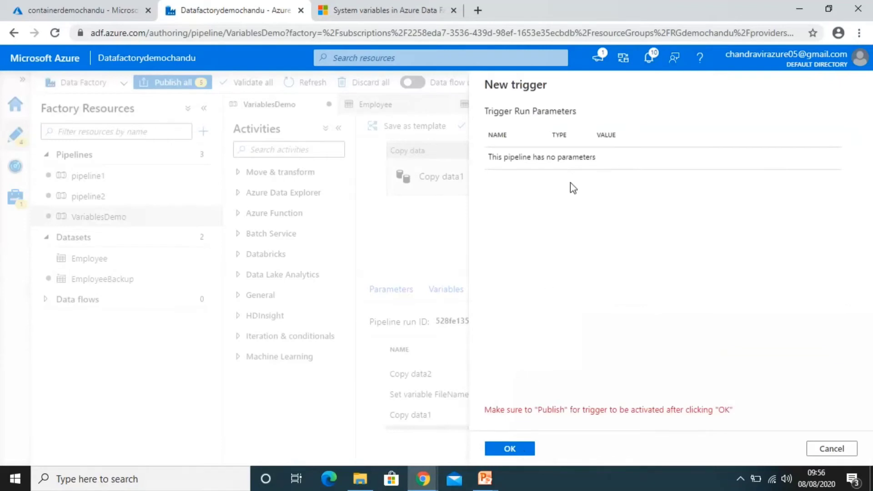
click(832, 449)
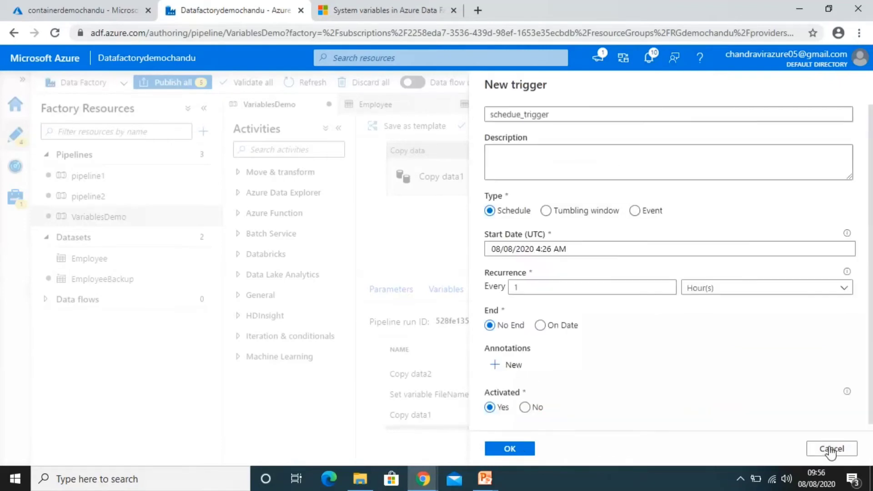
click(828, 445)
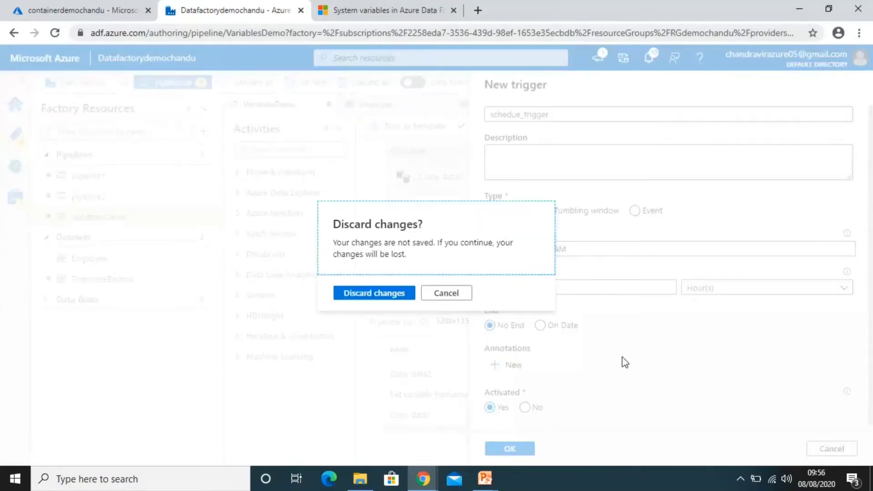
click(390, 297)
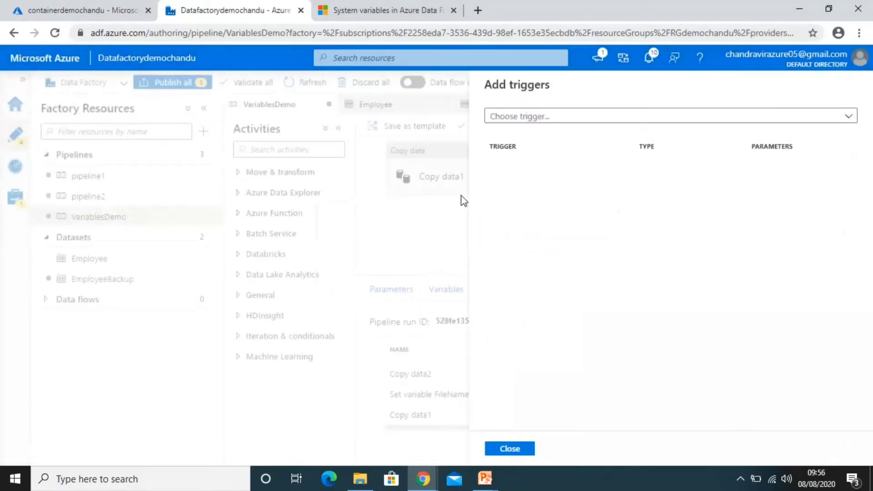
click(510, 449)
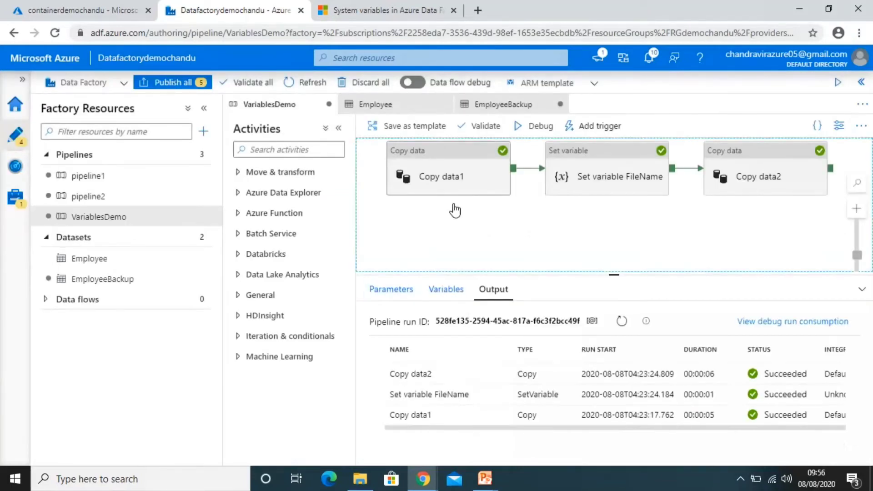
Add a String parameter named Executiontime to the VariablesDemo pipeline.
click(400, 288)
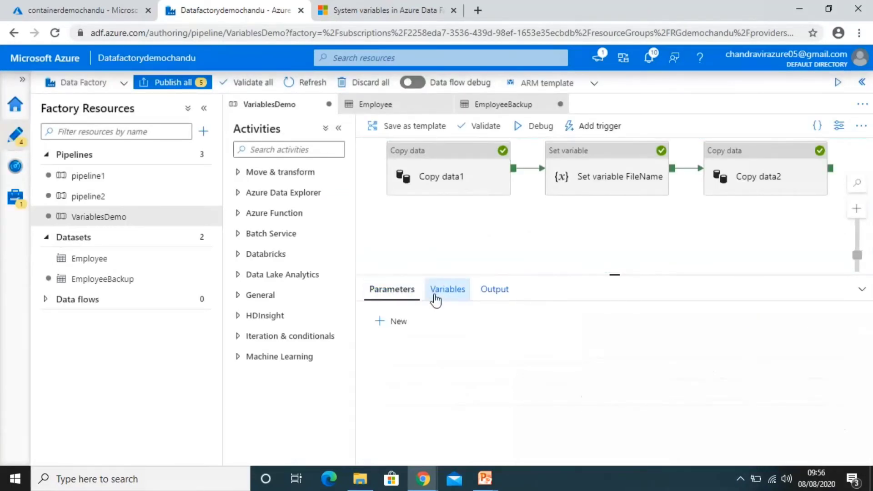
click(391, 321)
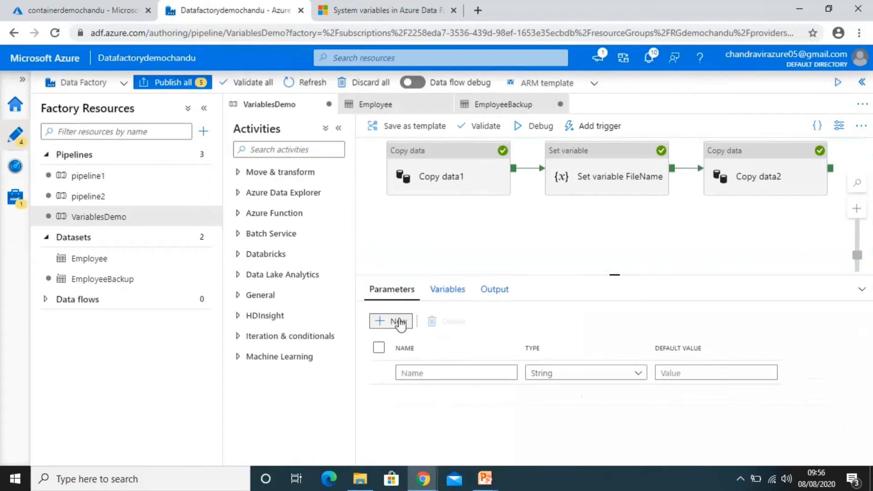
click(424, 371)
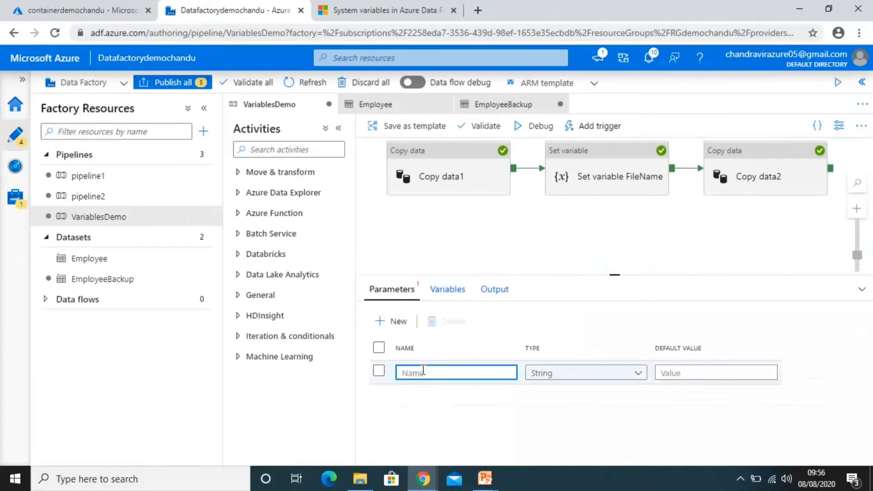
text(TRigger)
double_click(435, 372)
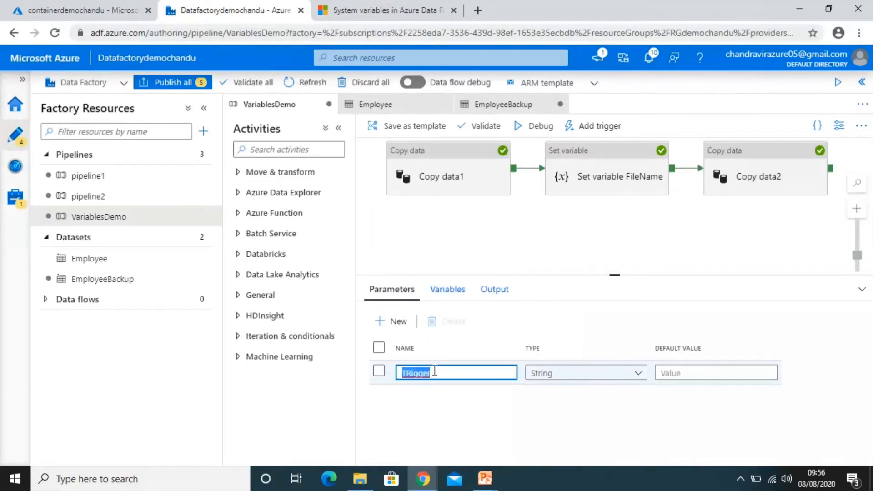
text(Executiontime)
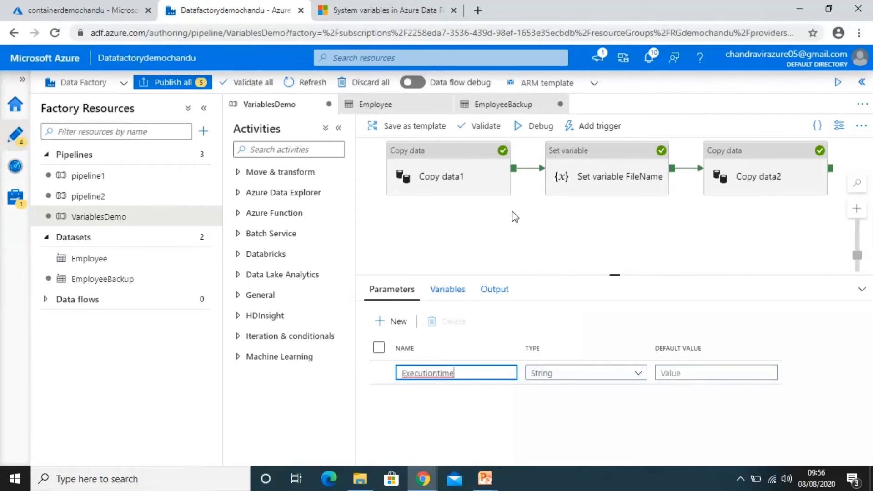
click(510, 241)
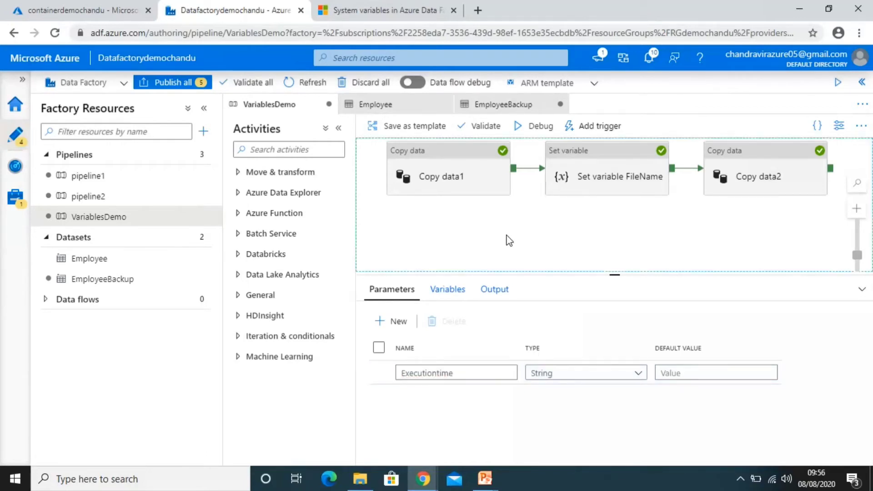
Create a new Schedule trigger for the pipeline that recurs every 1 hour, and continue to its run parameters.
click(586, 127)
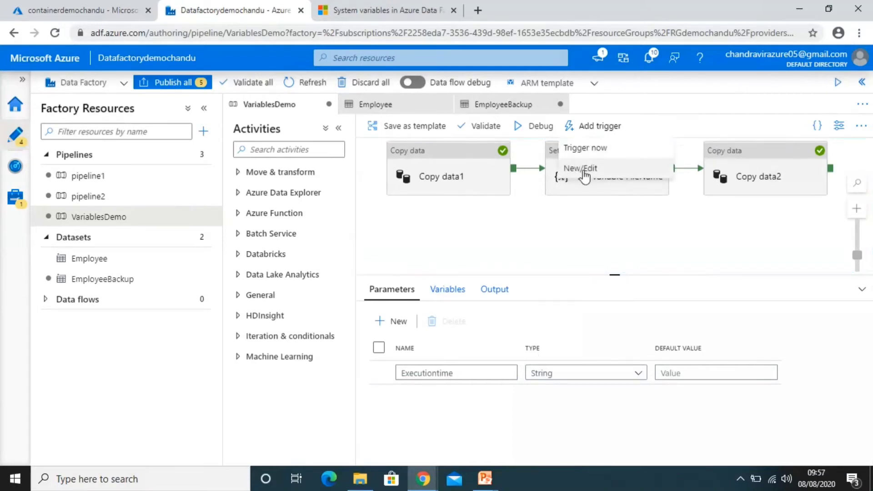
click(584, 168)
click(522, 120)
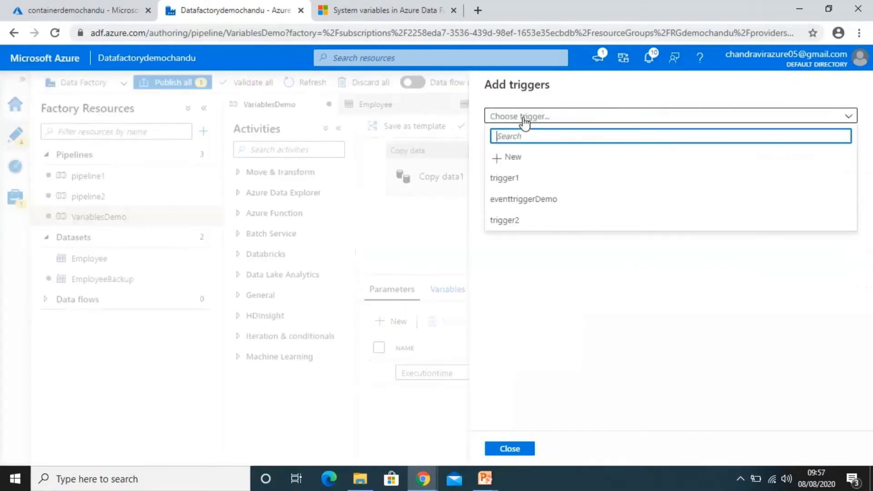
click(518, 163)
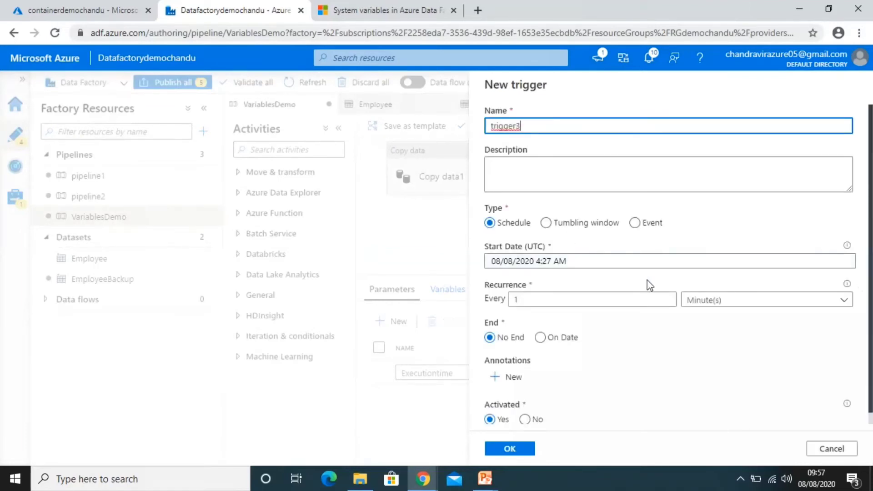
click(692, 299)
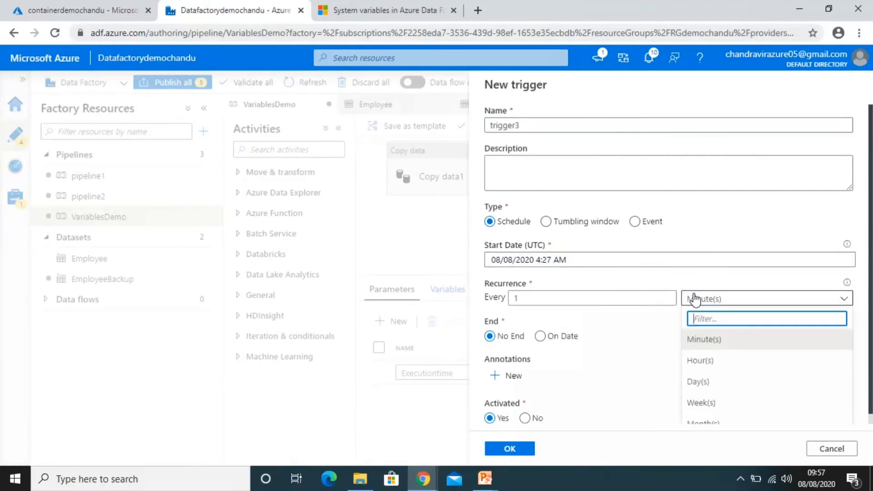
click(706, 363)
click(510, 449)
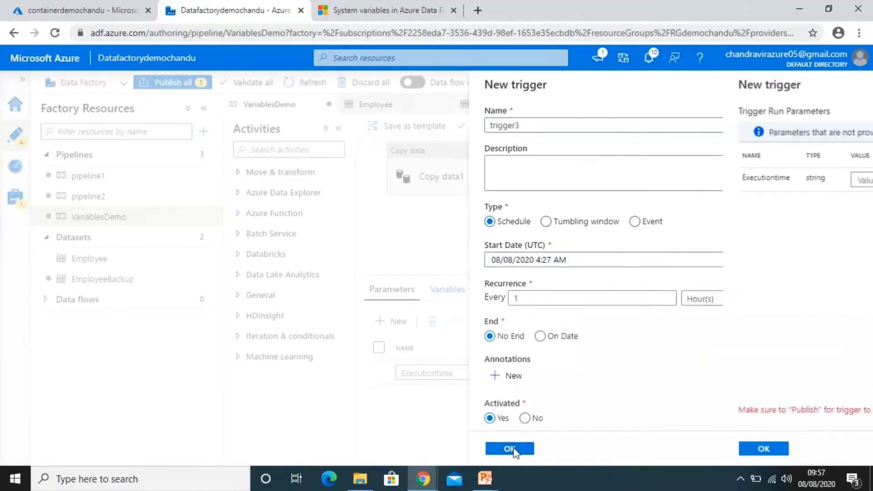
click(605, 179)
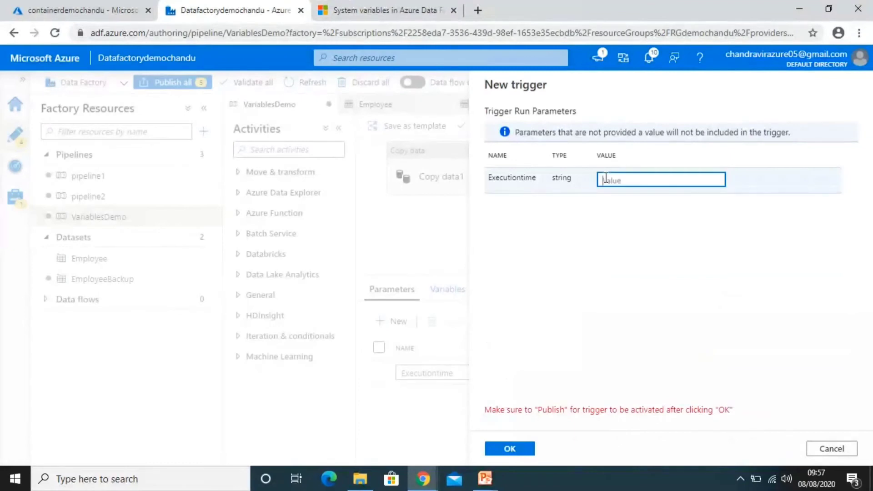
click(364, 11)
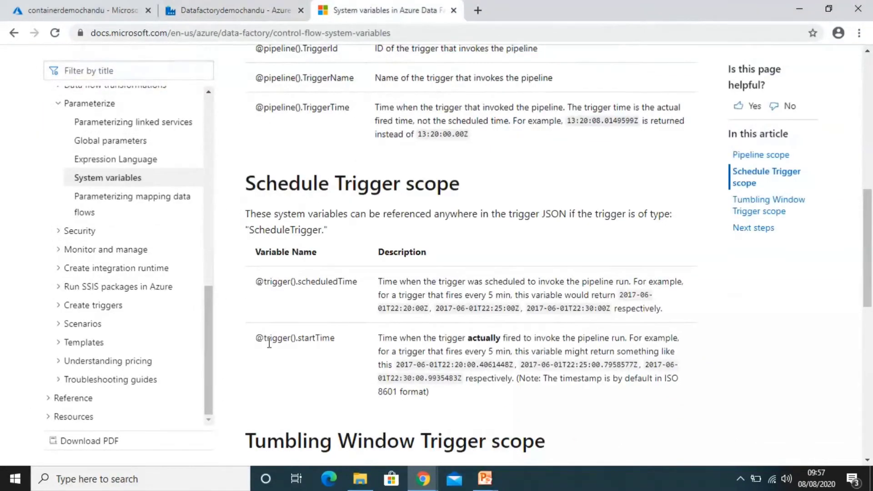
drag(259, 338, 342, 339)
key(ctrl+c)
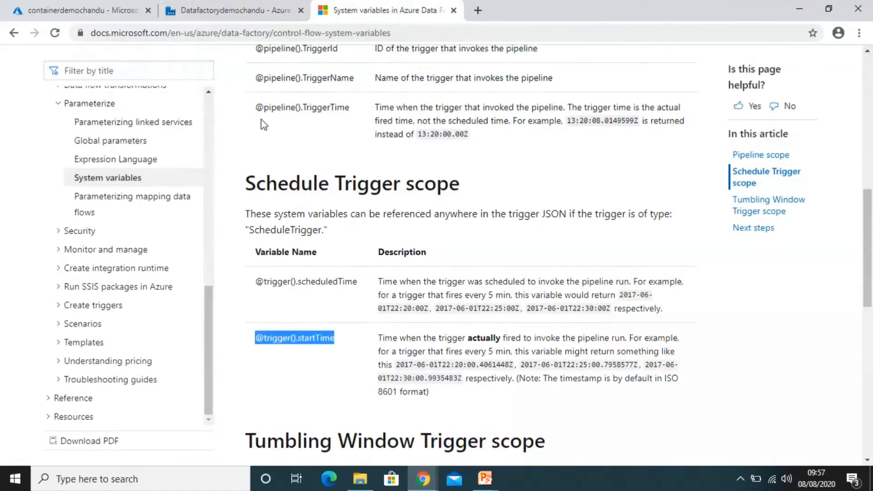
click(214, 16)
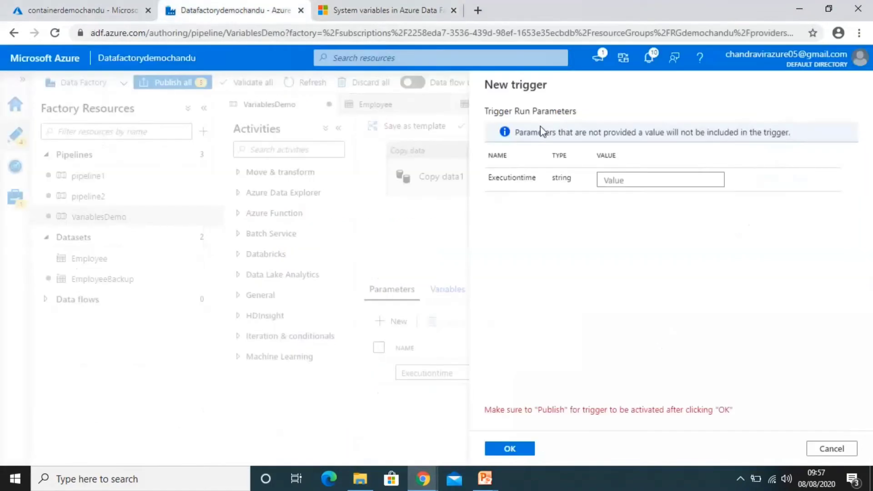
click(617, 180)
key(ctrl+v)
click(638, 291)
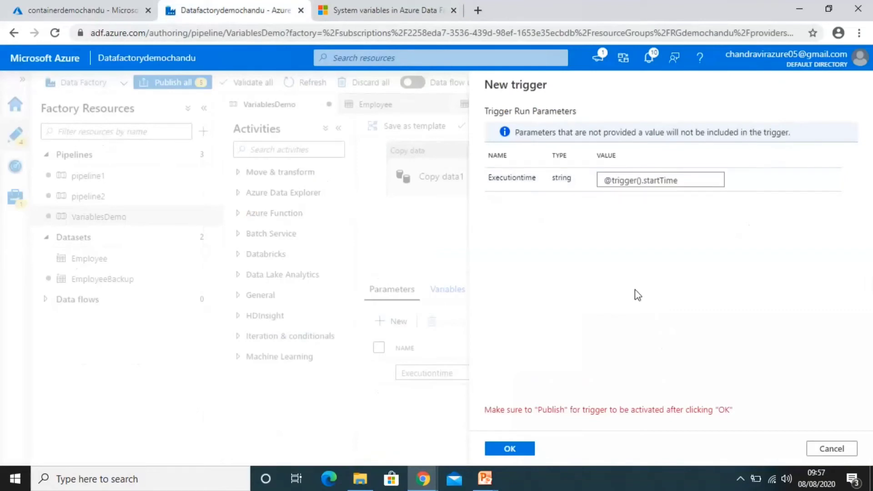
click(514, 449)
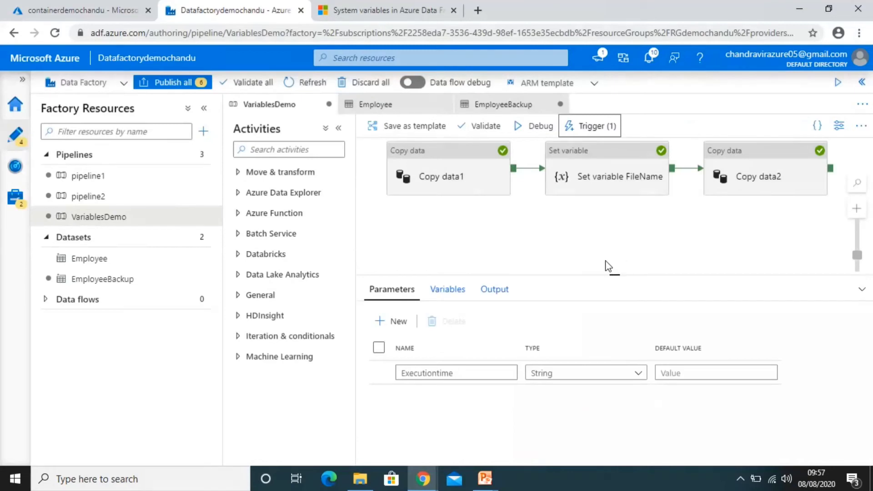
click(587, 241)
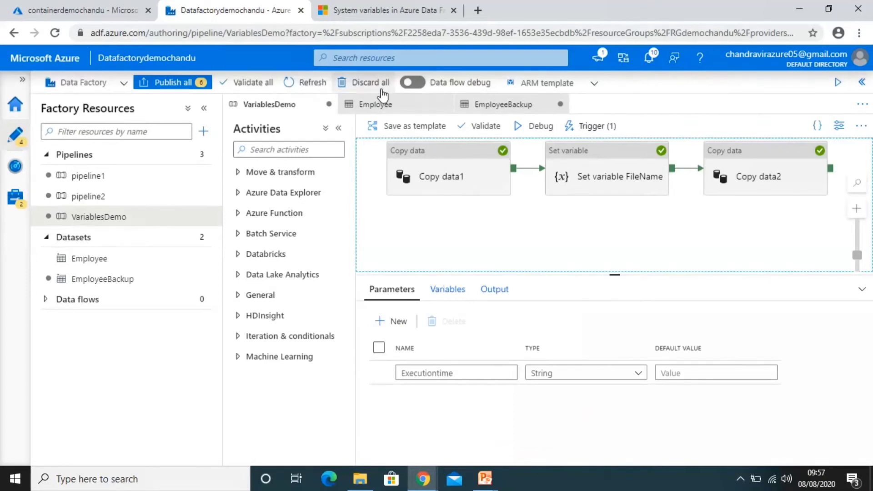
Review the Tumbling Window Trigger scope variables in the documentation, and return to Data Factory.
click(381, 11)
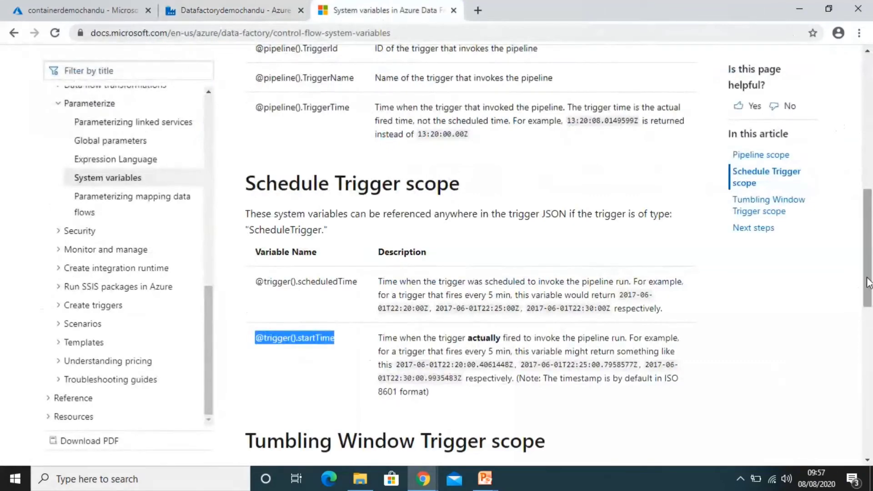
drag(869, 283, 870, 358)
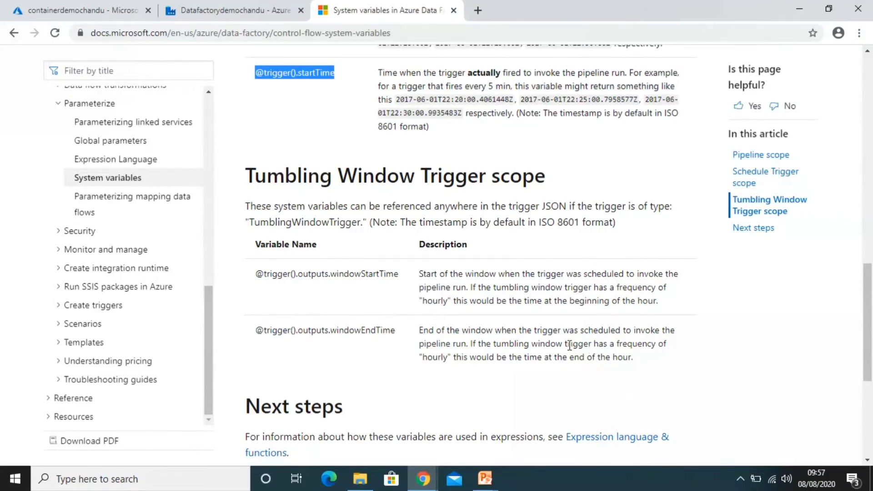
click(236, 5)
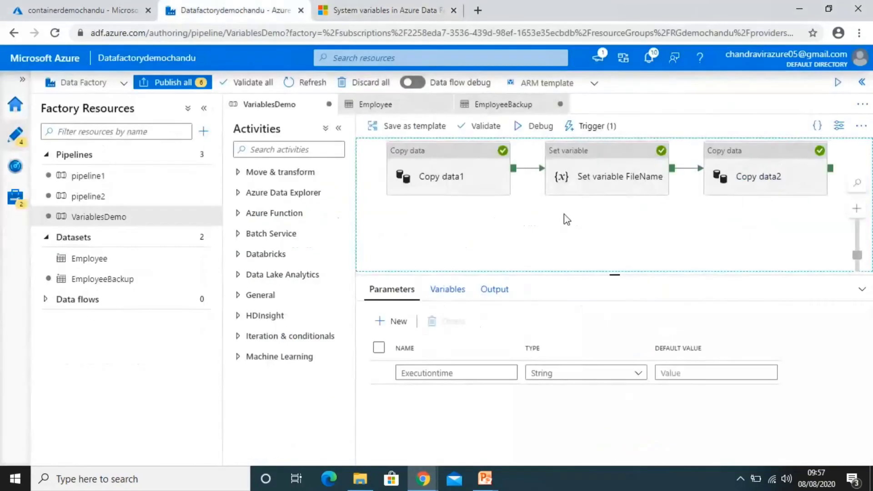
Remove the schedule trigger trigger3 from the VariablesDemo pipeline.
click(591, 129)
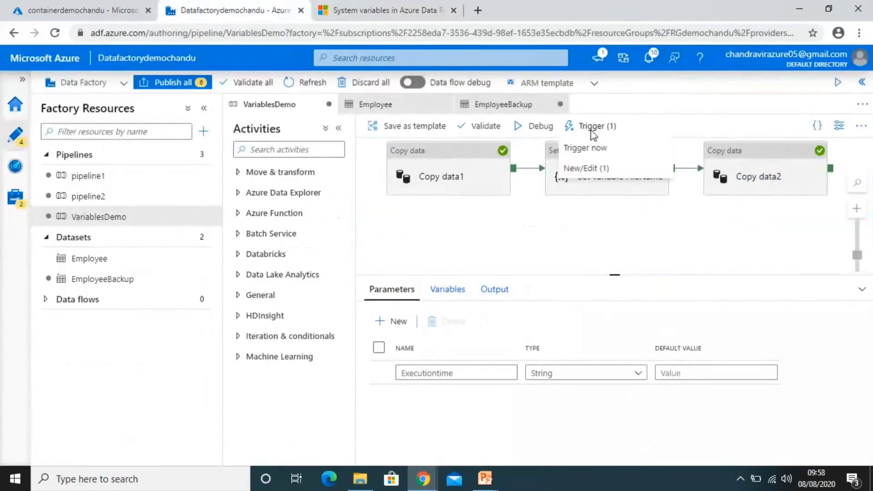
click(605, 169)
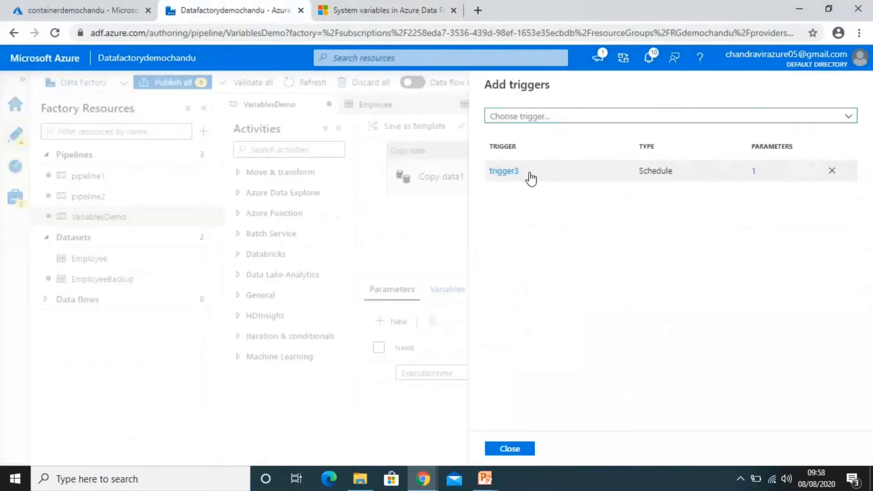
click(834, 171)
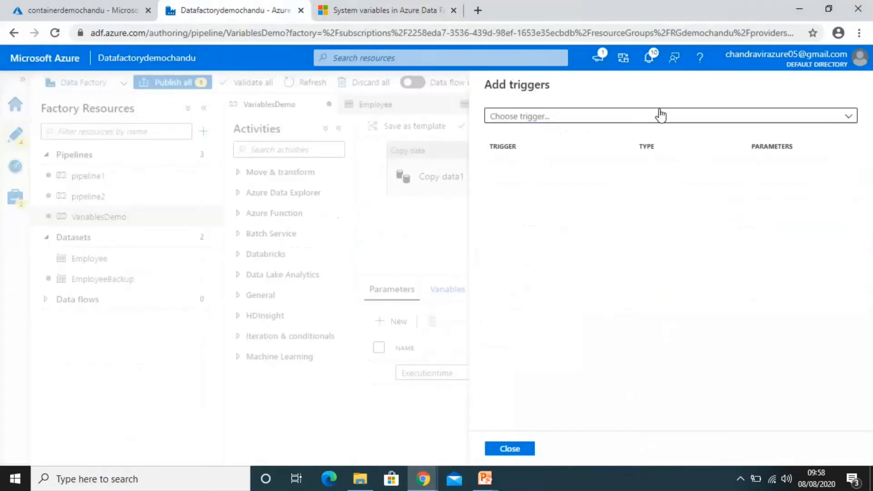
Start a new trigger for the pipeline and set its type to Tumbling window.
click(634, 116)
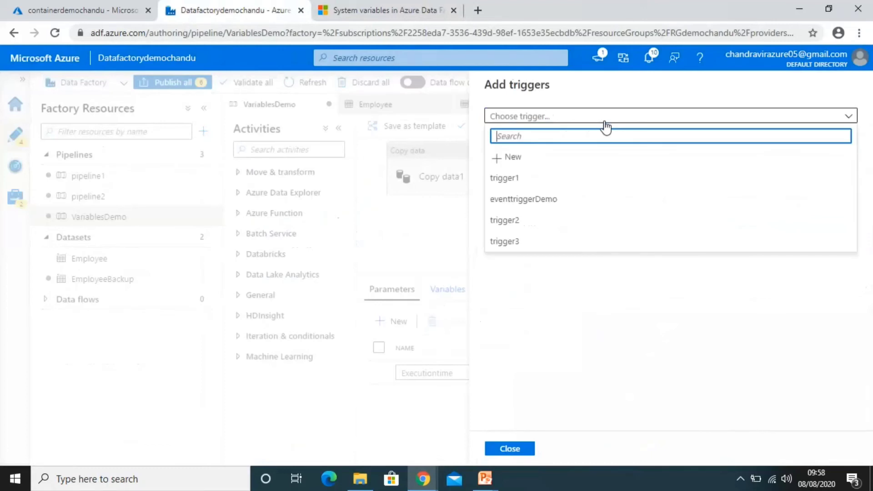
click(513, 158)
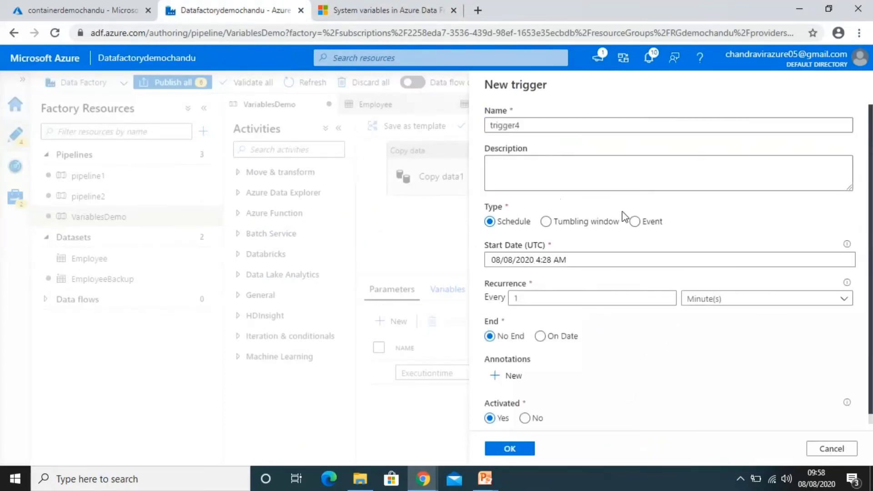
click(551, 226)
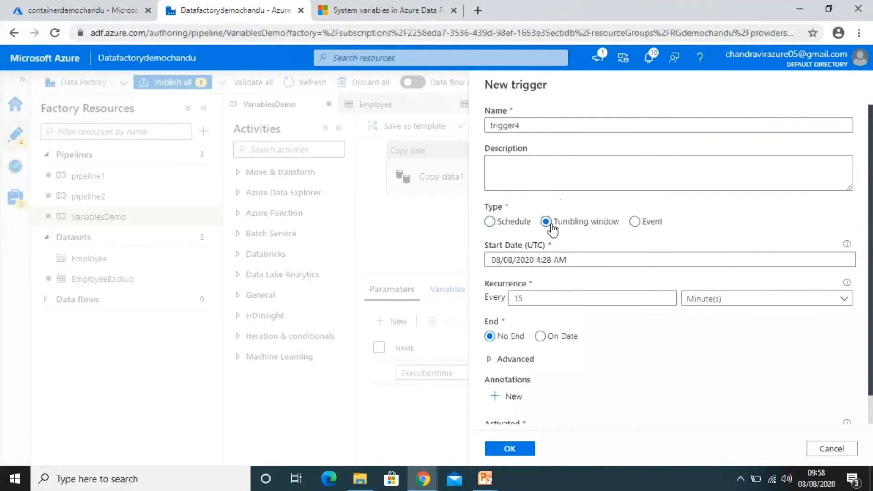
Set the tumbling window trigger's recurrence to every 5 hours and continue to its run parameters.
scroll(706, 325, down, 1)
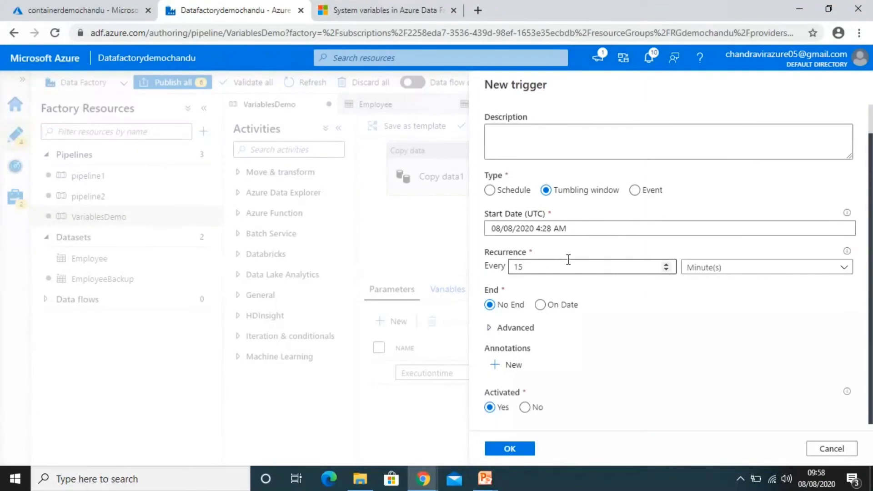
click(742, 272)
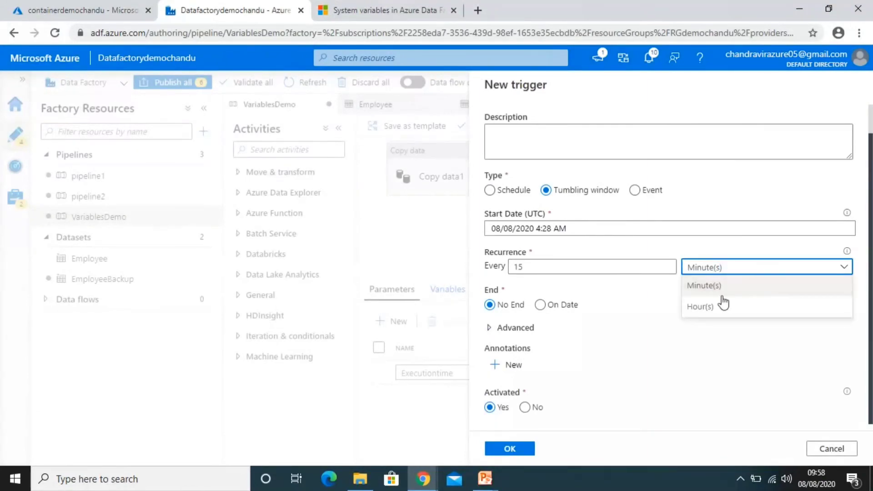
click(723, 306)
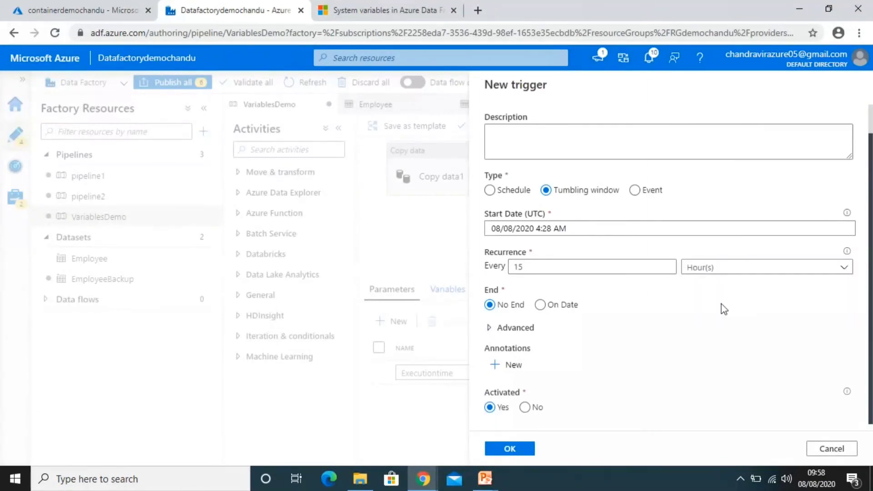
click(553, 265)
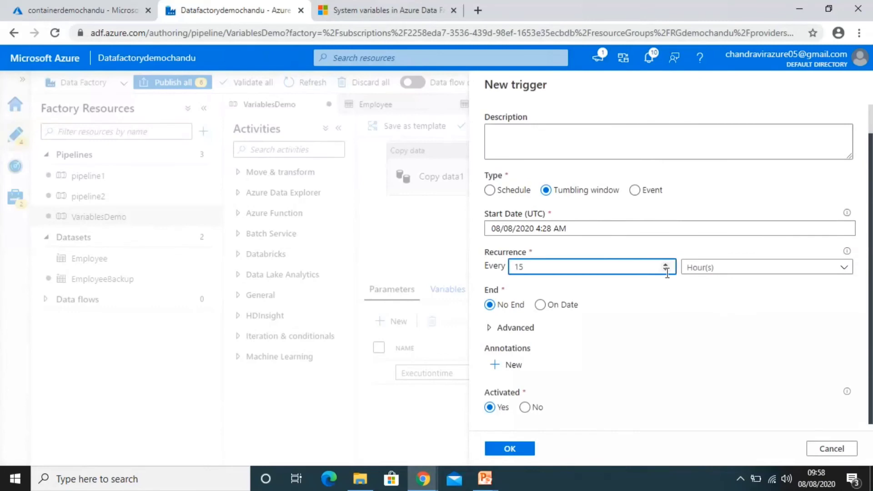
click(666, 271)
click(666, 271)
click(666, 271)
click(665, 271)
click(666, 271)
click(666, 271)
click(666, 271)
click(666, 271)
click(507, 448)
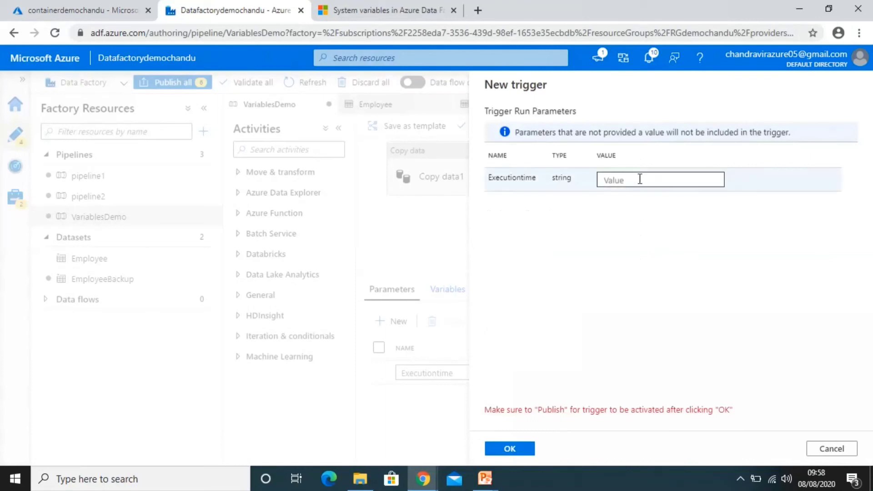
click(361, 12)
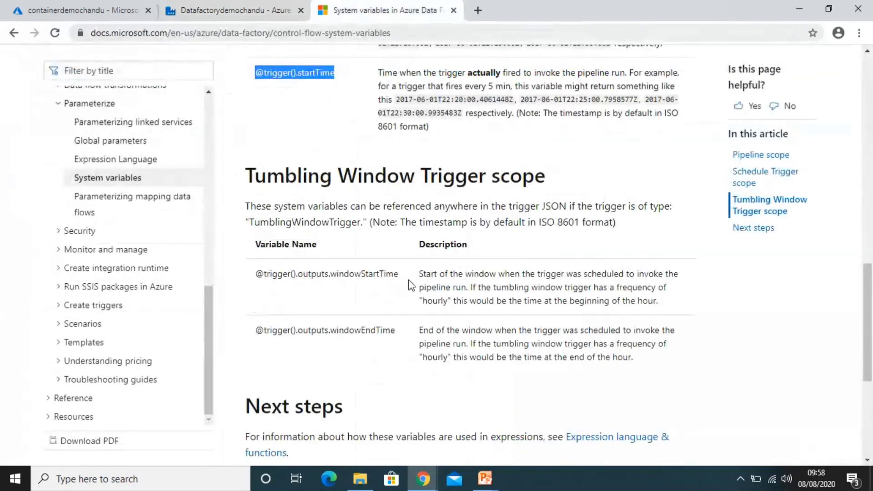
drag(257, 275, 398, 279)
key(ctrl+c)
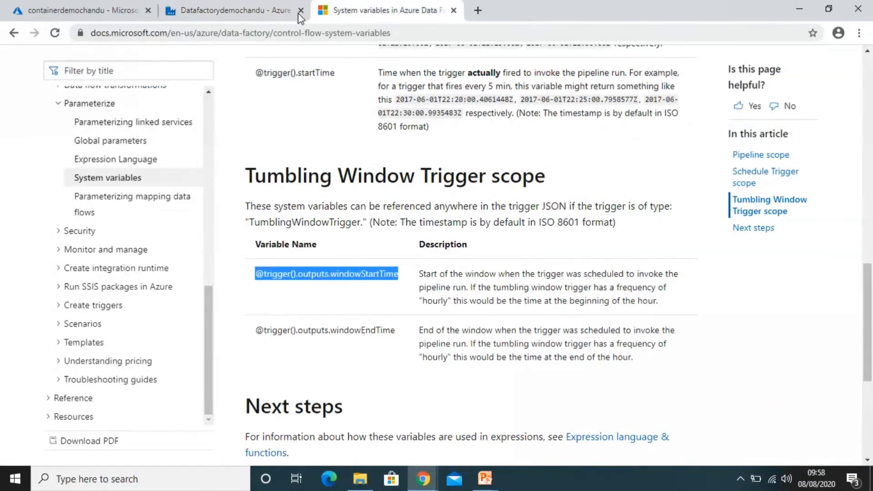
click(243, 12)
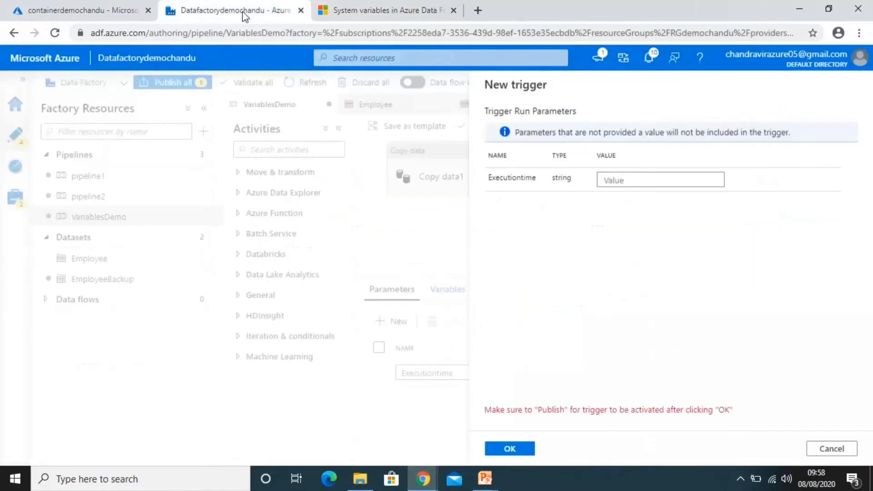
click(659, 177)
key(ctrl+v)
click(612, 255)
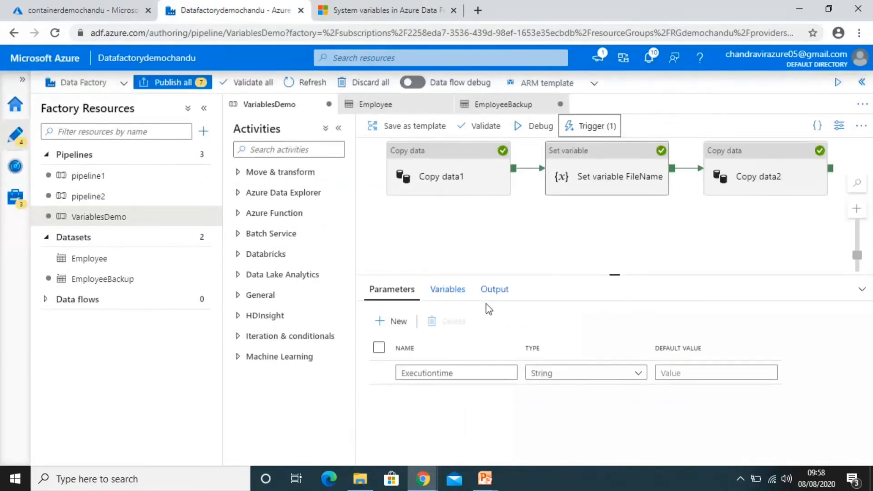
Add a second String parameter named ExecutionEndTime to the VariablesDemo pipeline.
click(398, 321)
click(418, 396)
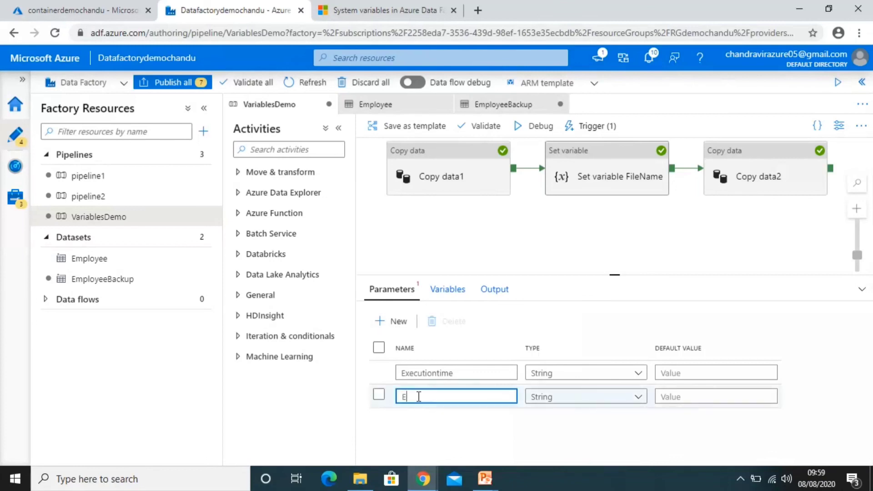
text(Execution)
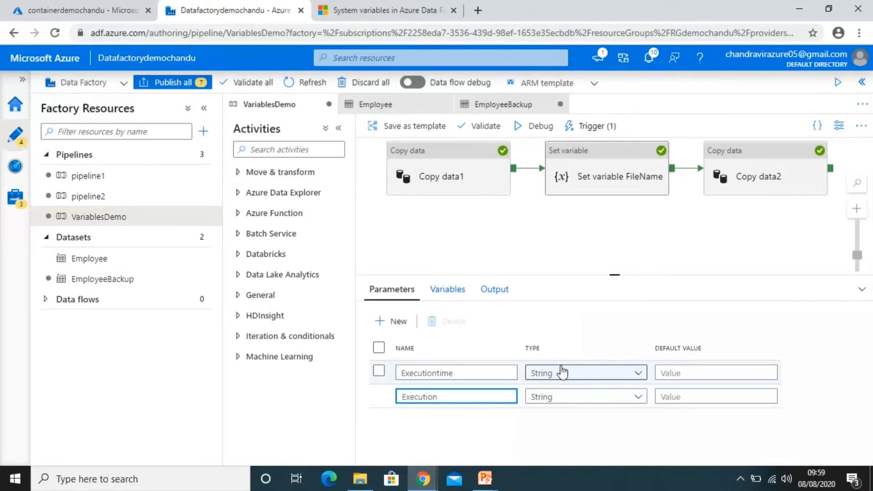
text(EndTime)
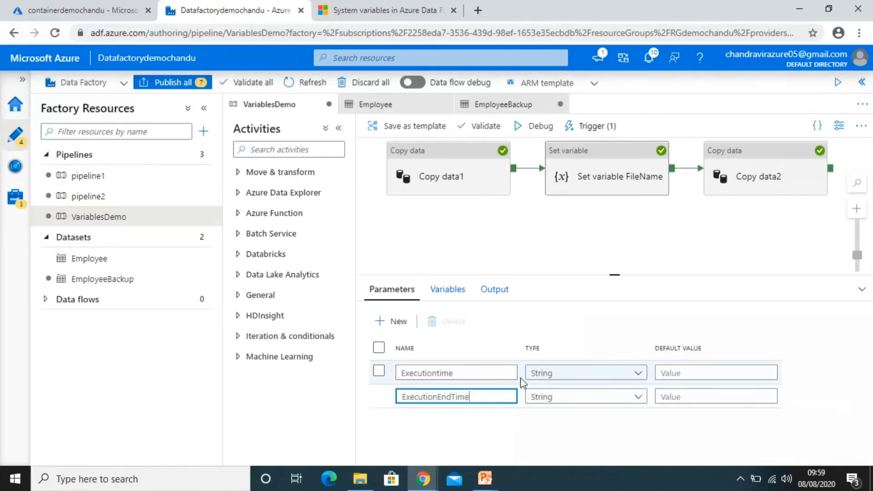
Rename the pipeline's Executiontime parameter to ExecutionStarttime.
click(438, 372)
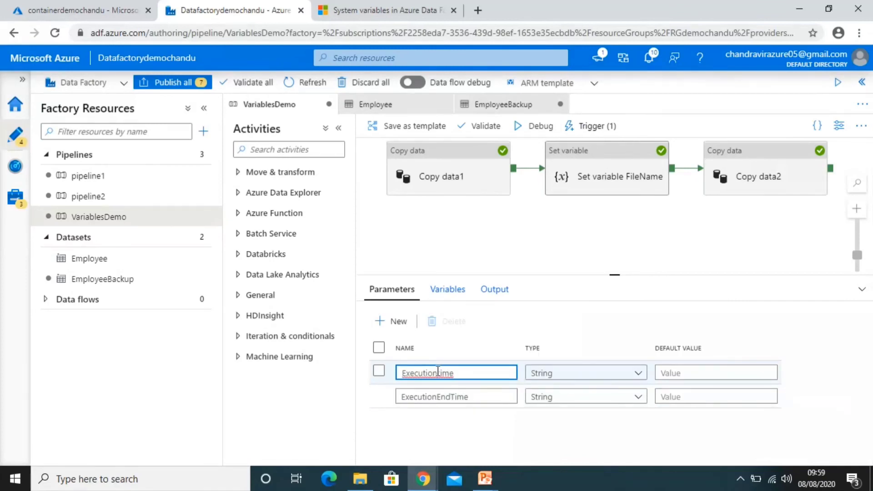
text(Start)
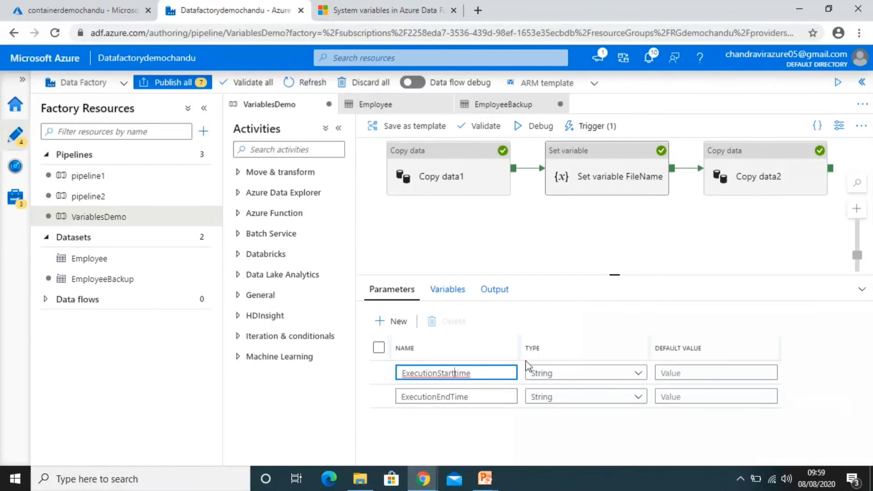
click(516, 244)
click(600, 127)
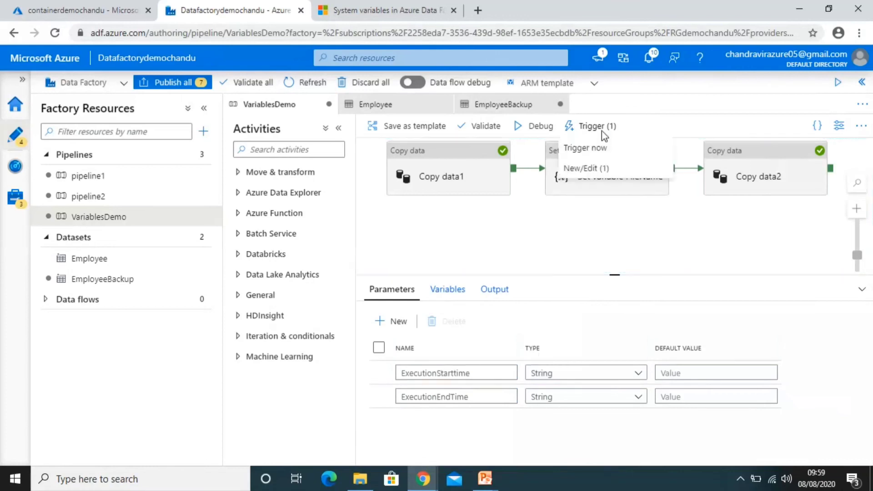
click(604, 169)
click(519, 178)
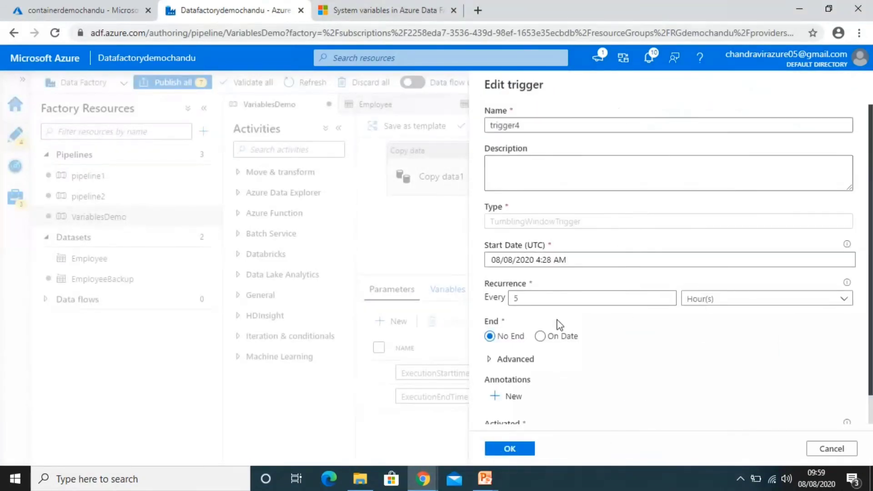
click(518, 448)
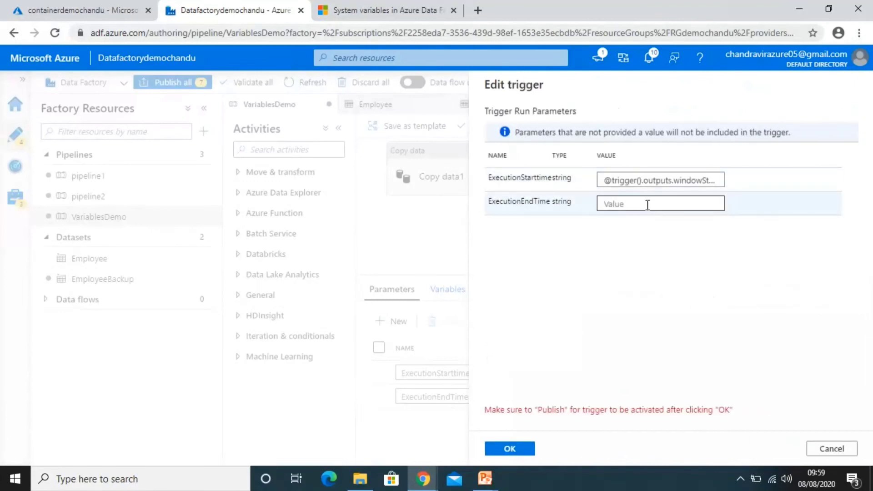
click(336, 18)
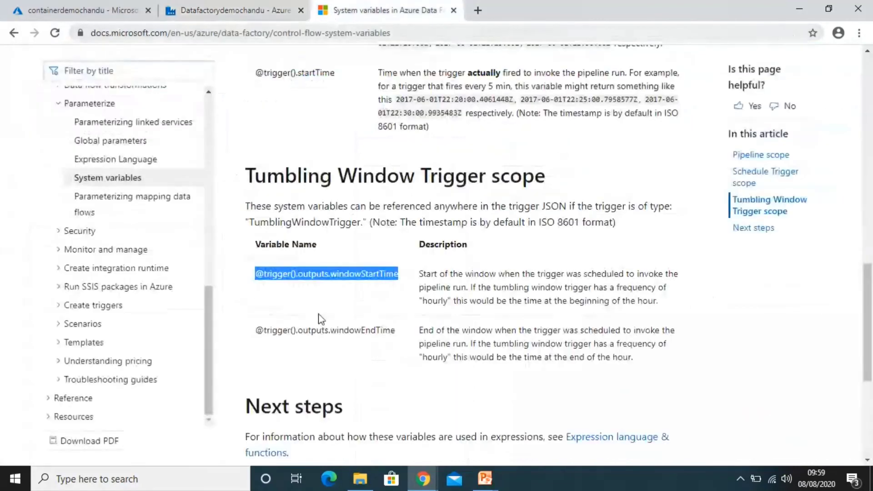
drag(258, 332, 406, 345)
key(ctrl+c)
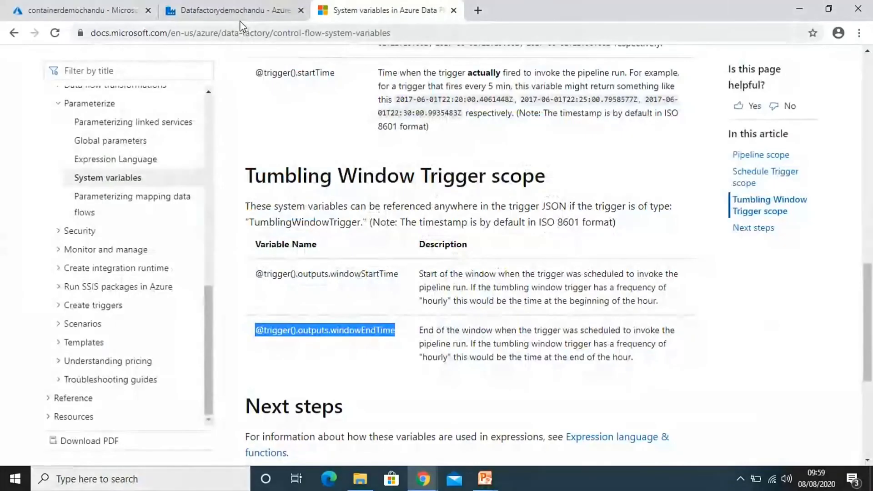
click(240, 18)
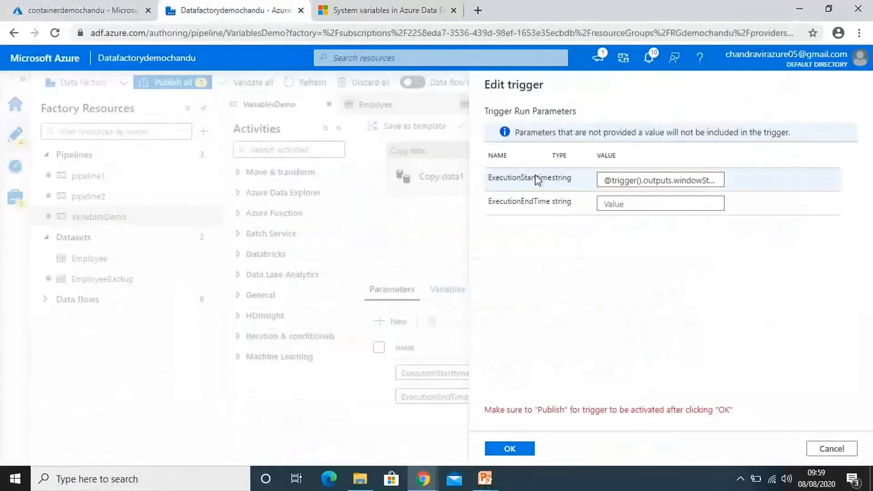
click(610, 205)
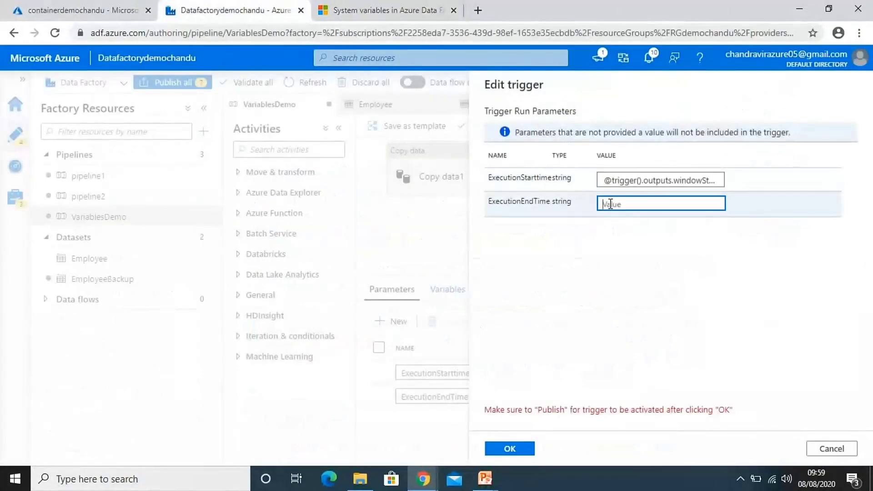
key(ctrl+v)
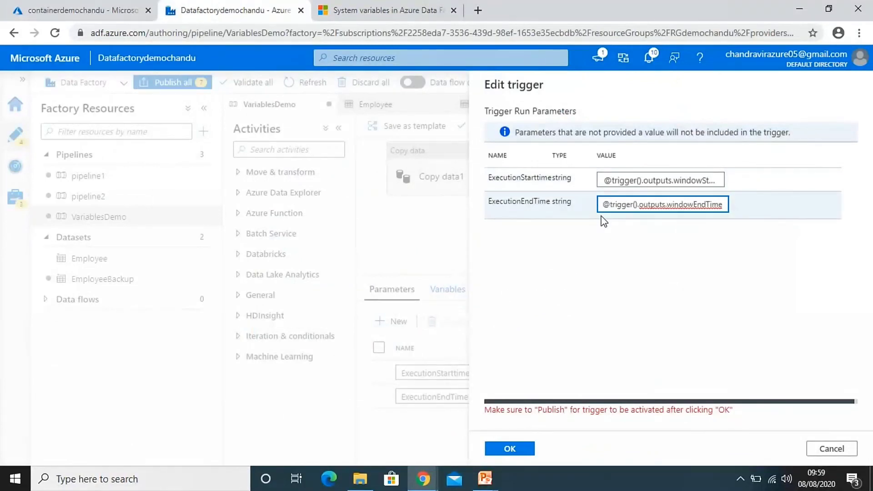
click(625, 287)
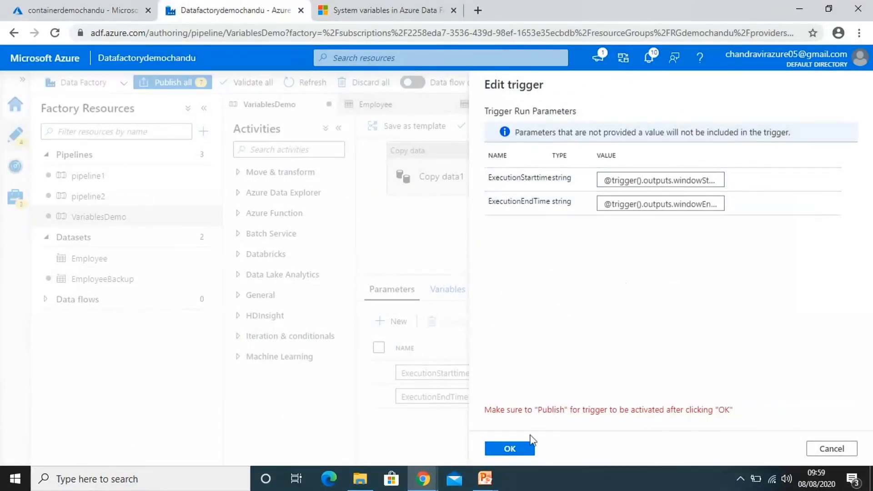
click(523, 448)
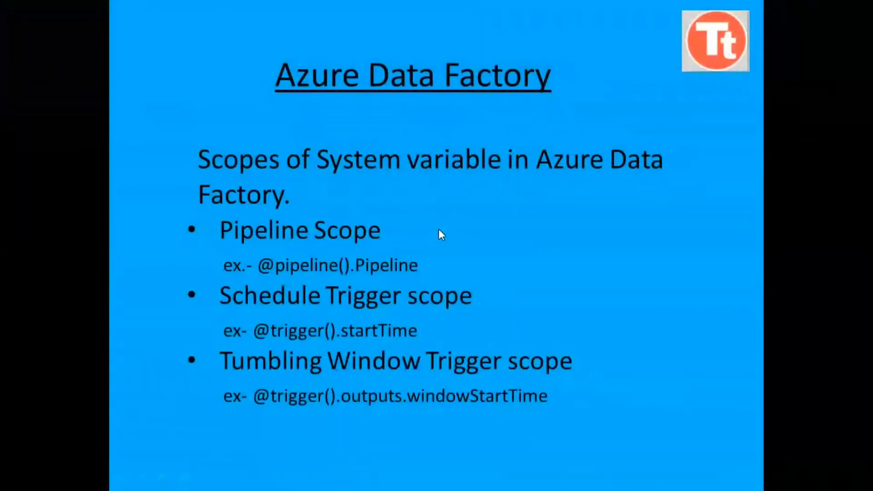
click(438, 229)
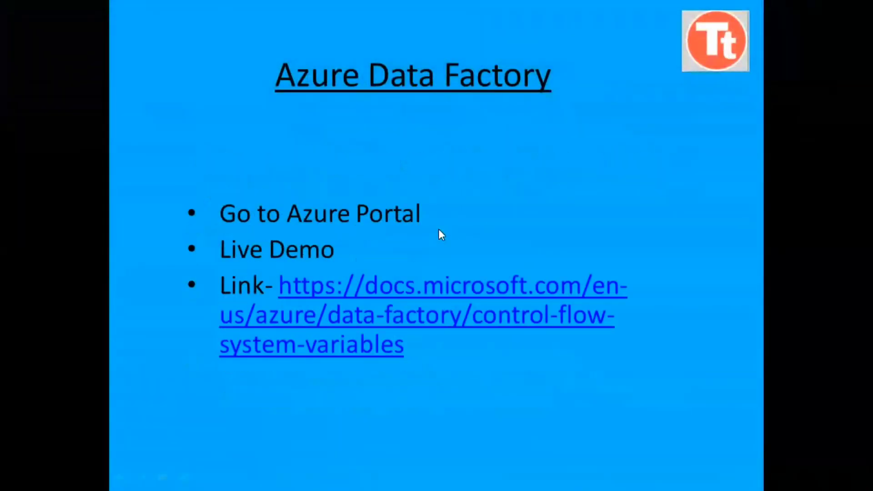
key(Right)
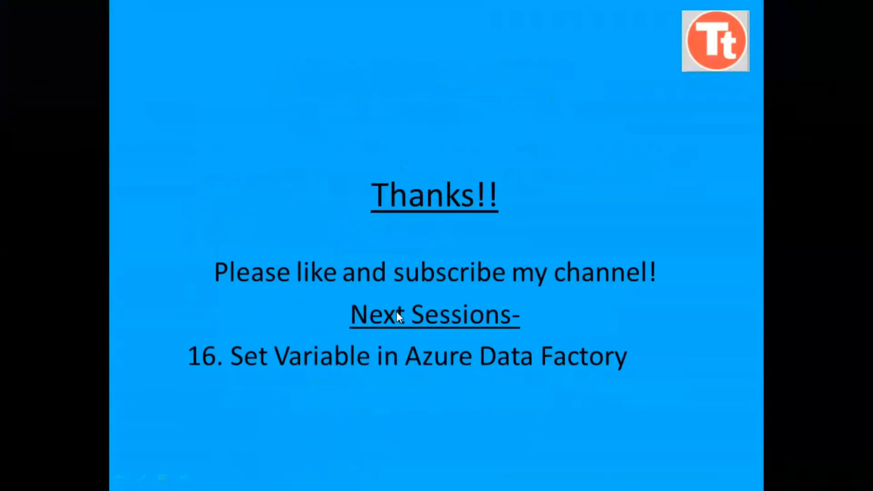